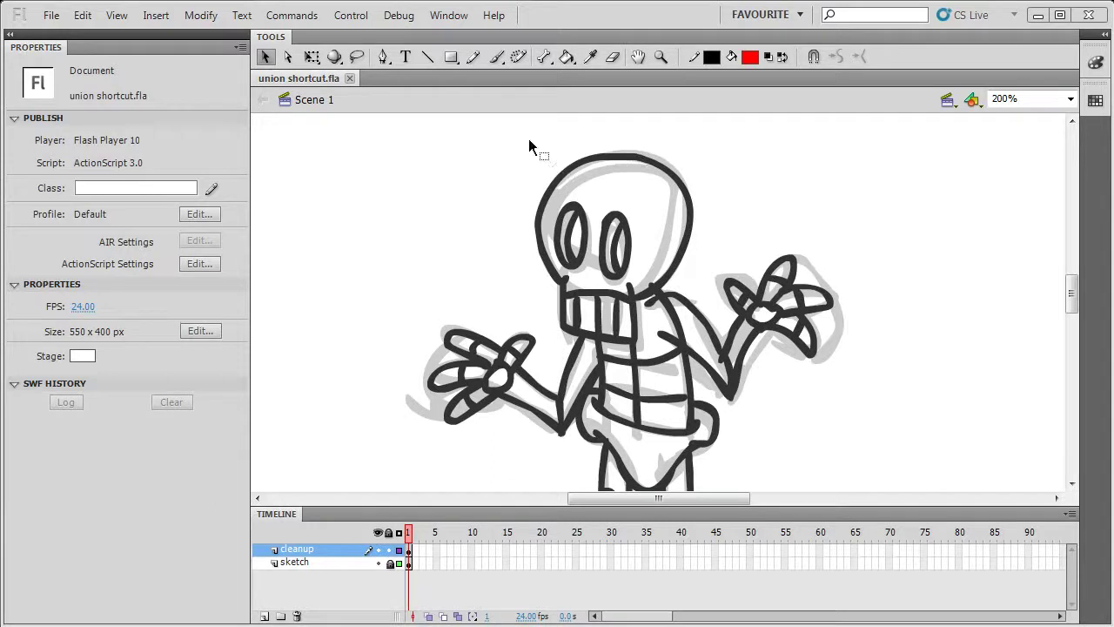
Turn on object drawing mode for the brush, then return to the Selection tool.
left_click(494, 56)
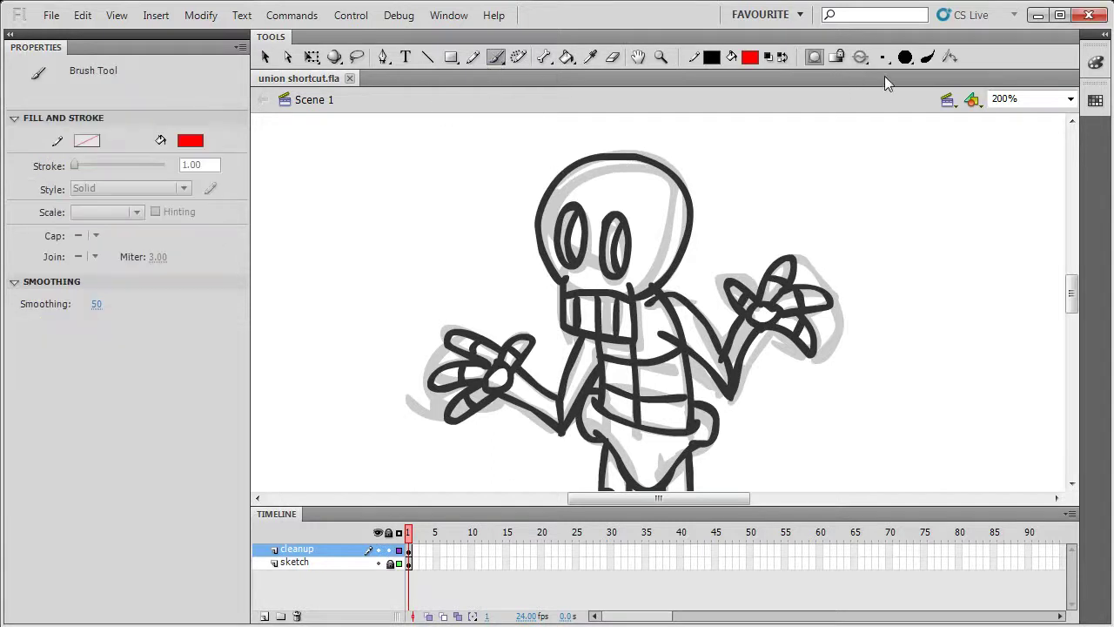
left_click(816, 56)
key("v")
Select the skull and several tooth strokes and try uniting them with Ctrl+Shift+U.
left_click(611, 154)
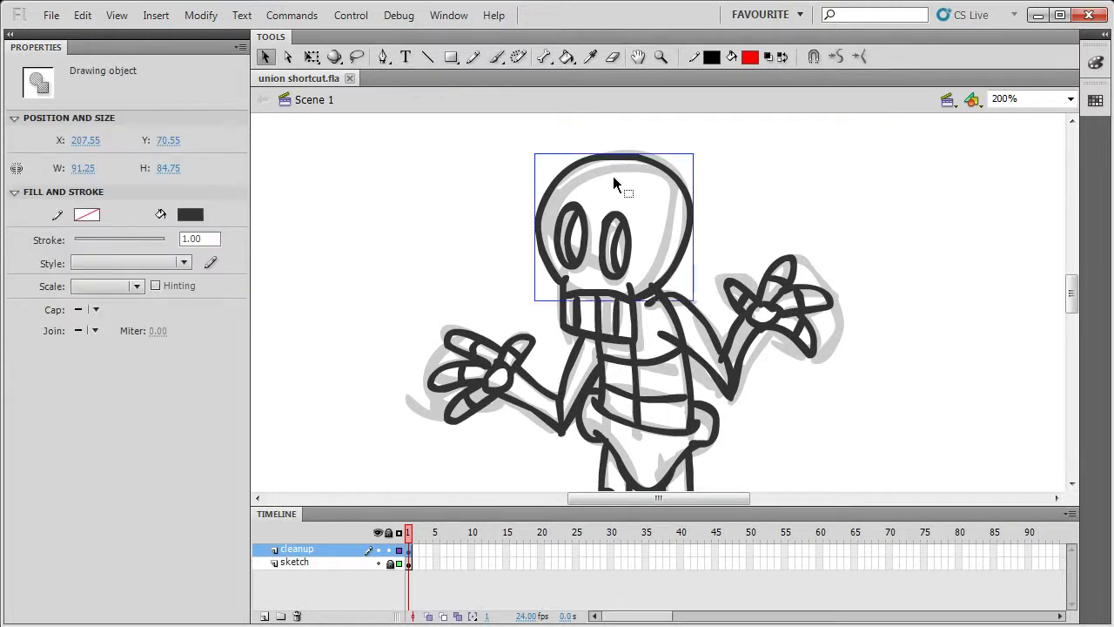
left_click(589, 289)
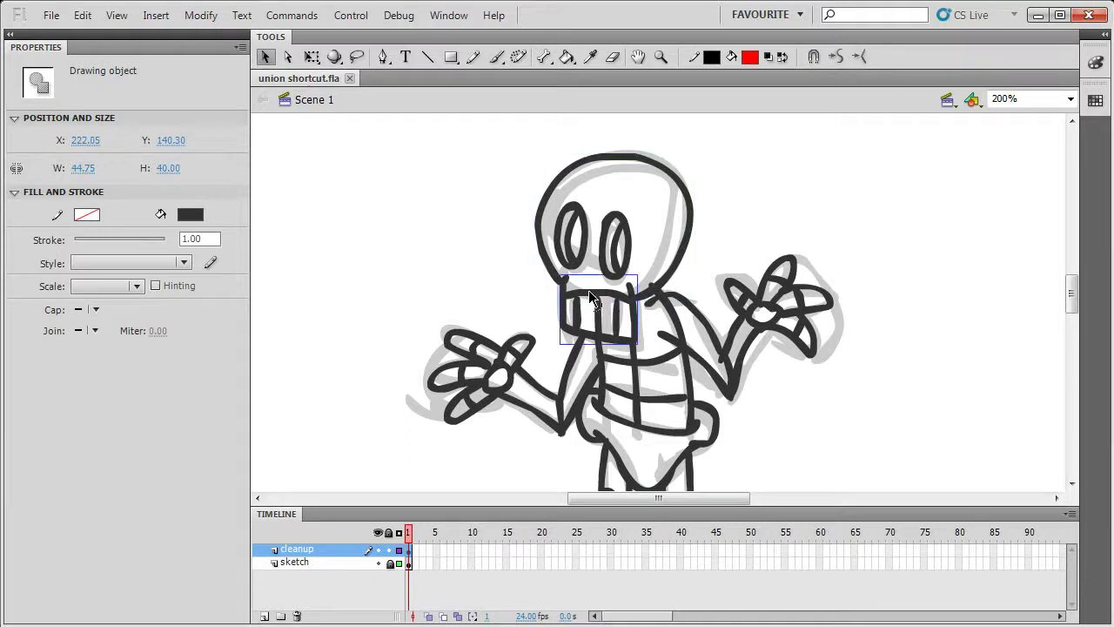
left_click(597, 310)
left_click(608, 293)
left_click(688, 242, "shift")
key("ctrl+shift+u")
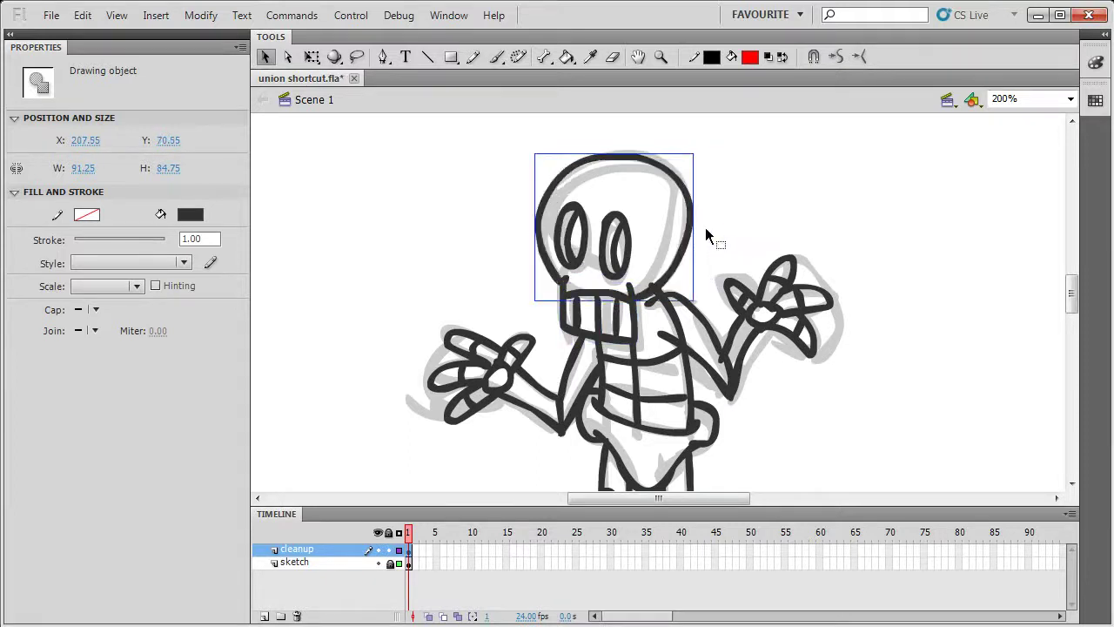
Delete a single vertical tooth stroke, then undo the deletion.
left_click(575, 313)
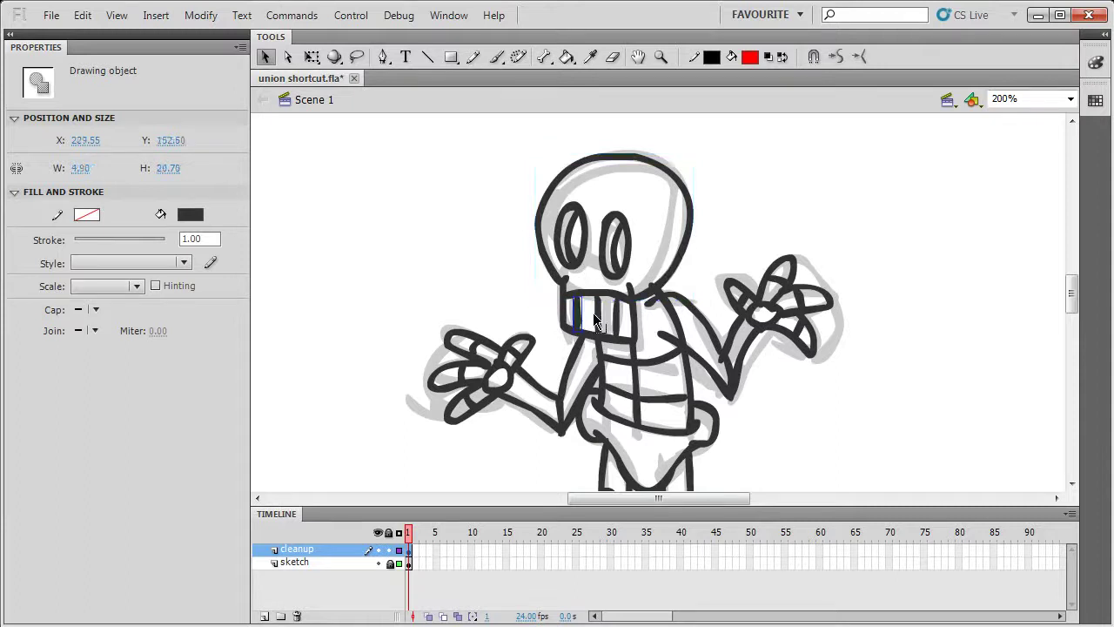
key("Delete")
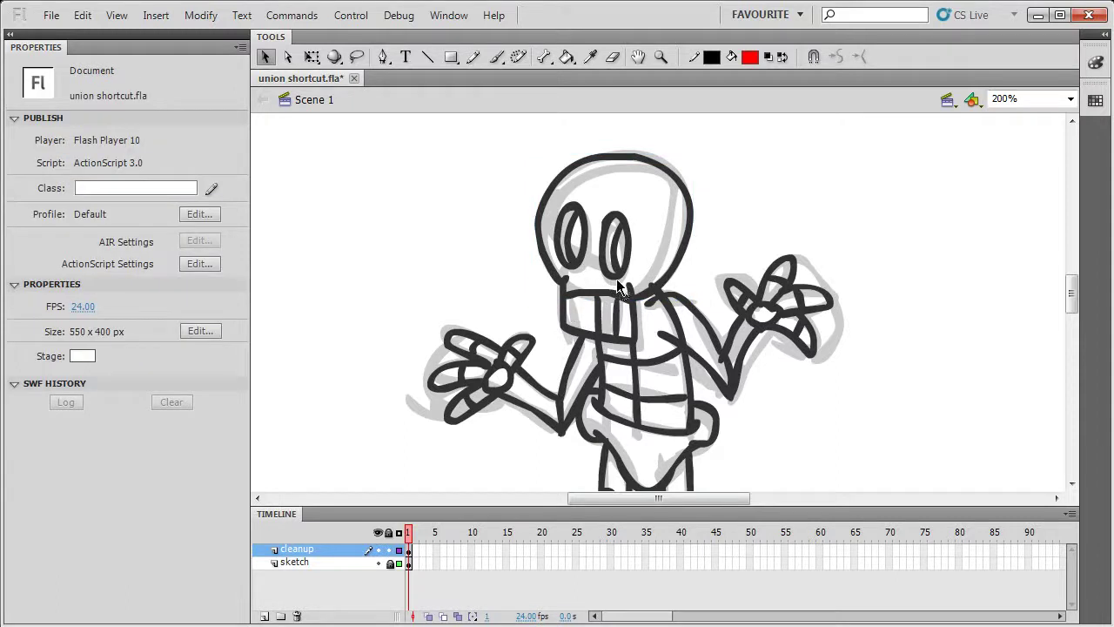
key("ctrl+z")
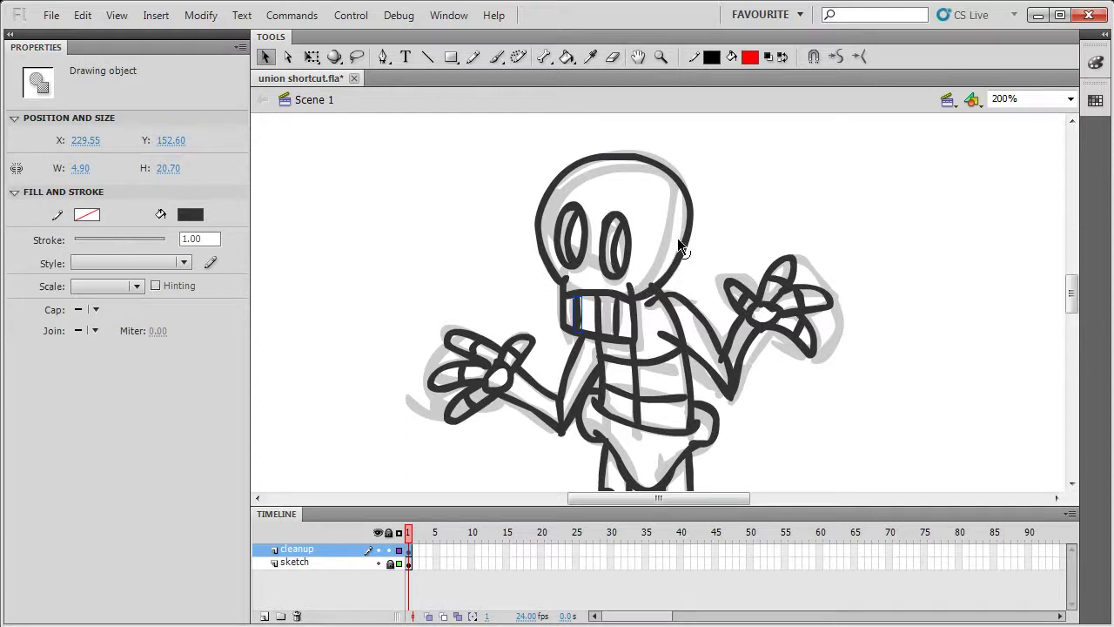
Select the skull and teeth and unite them via Modify > Combine Objects > Union.
left_click(663, 136)
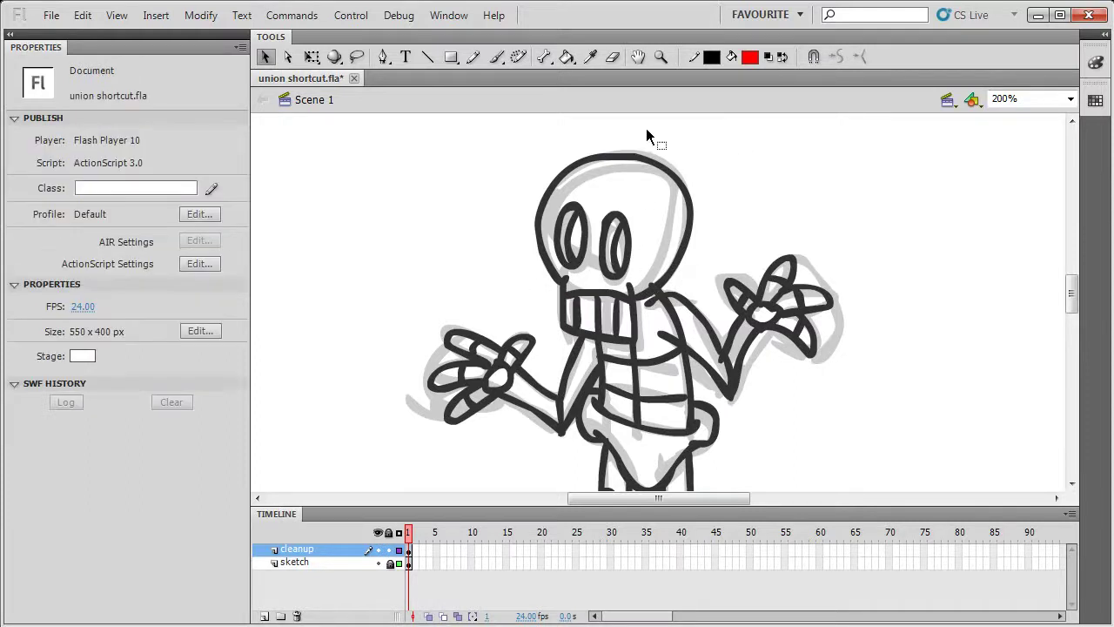
key("k")
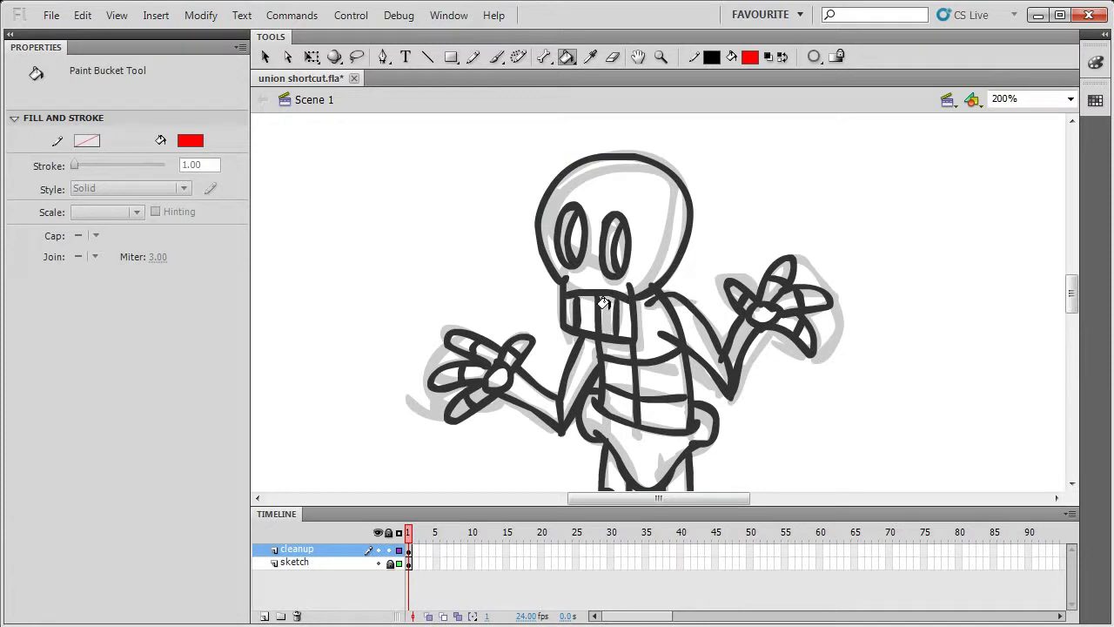
key("v")
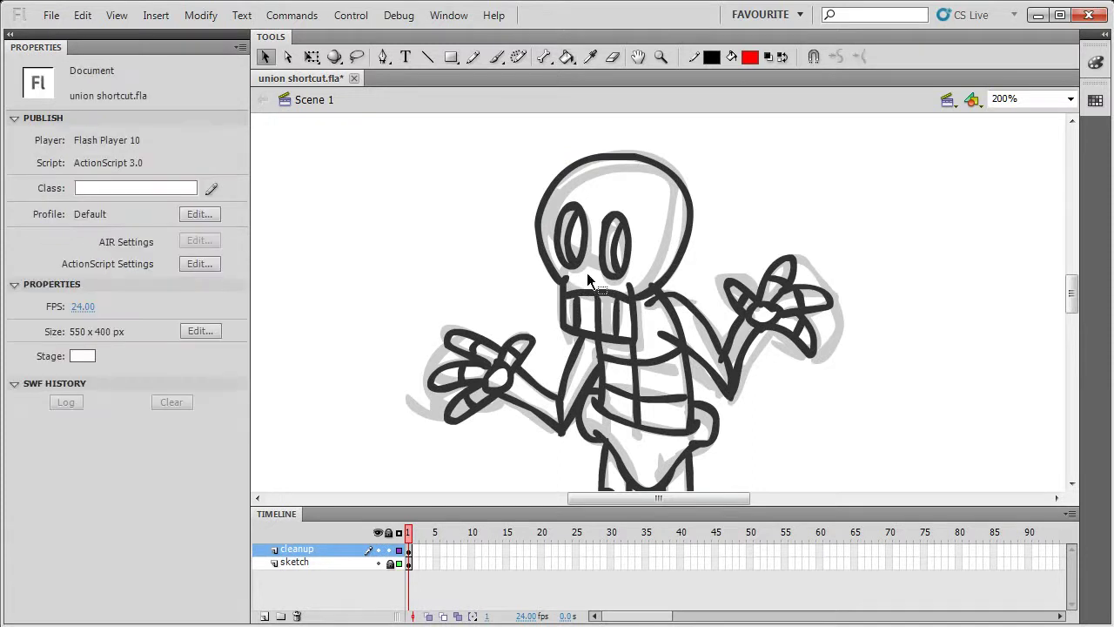
left_click(595, 163)
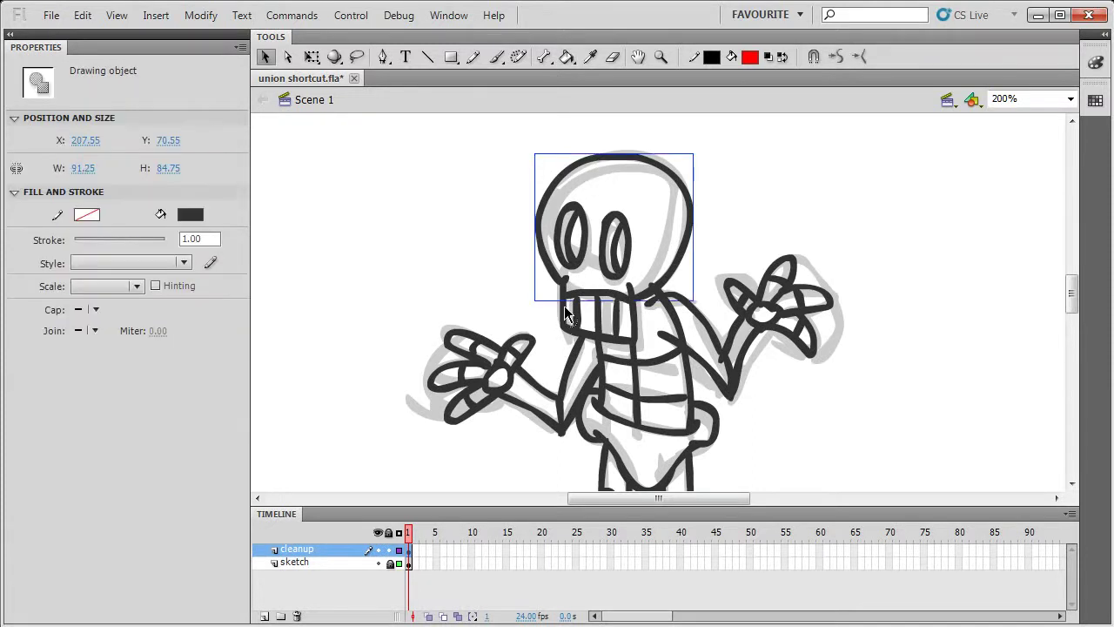
left_click(566, 324, "shift")
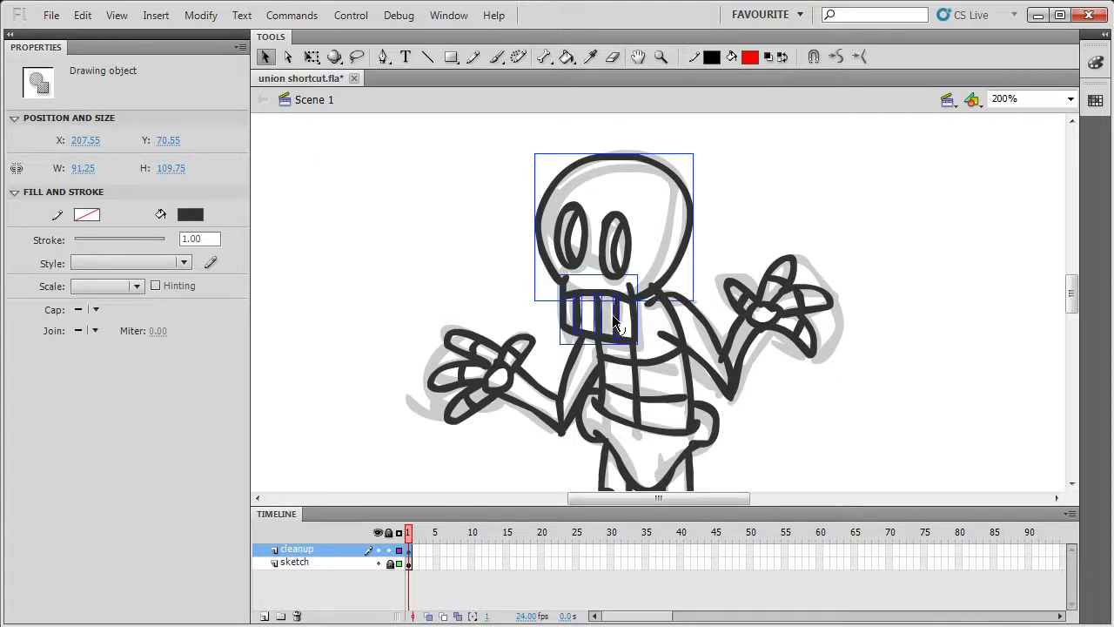
left_click(205, 16)
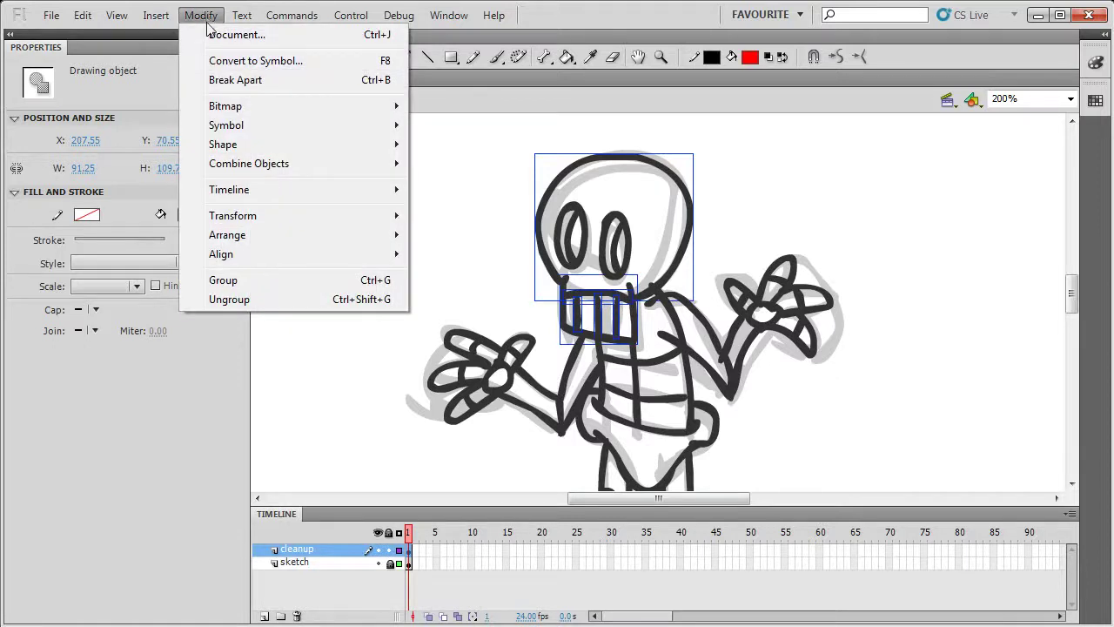
mouse_move(257, 170)
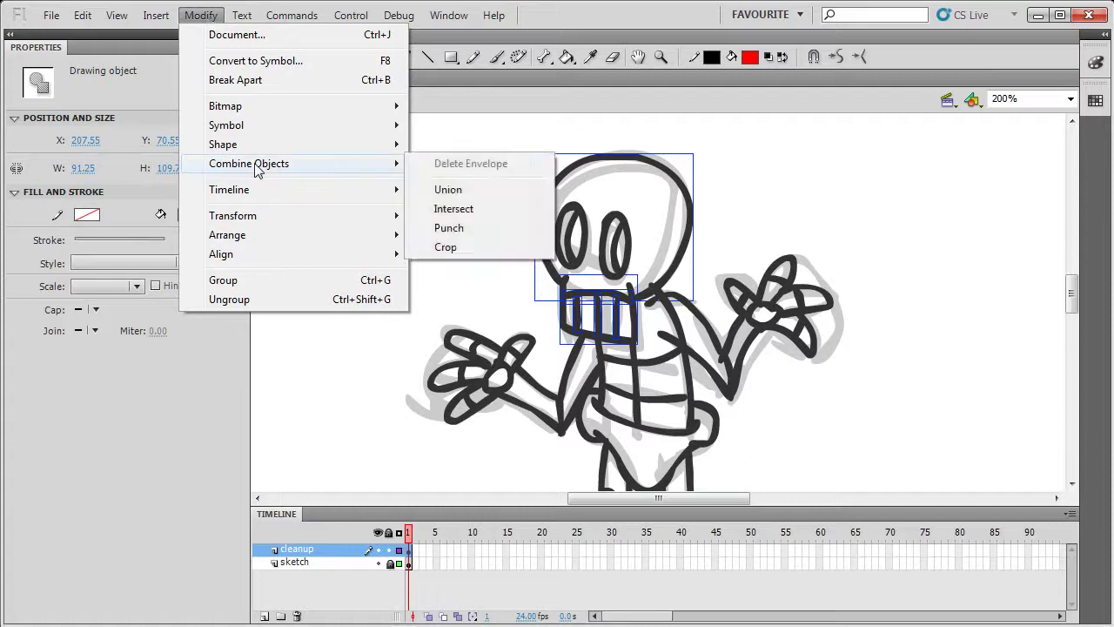
left_click(475, 194)
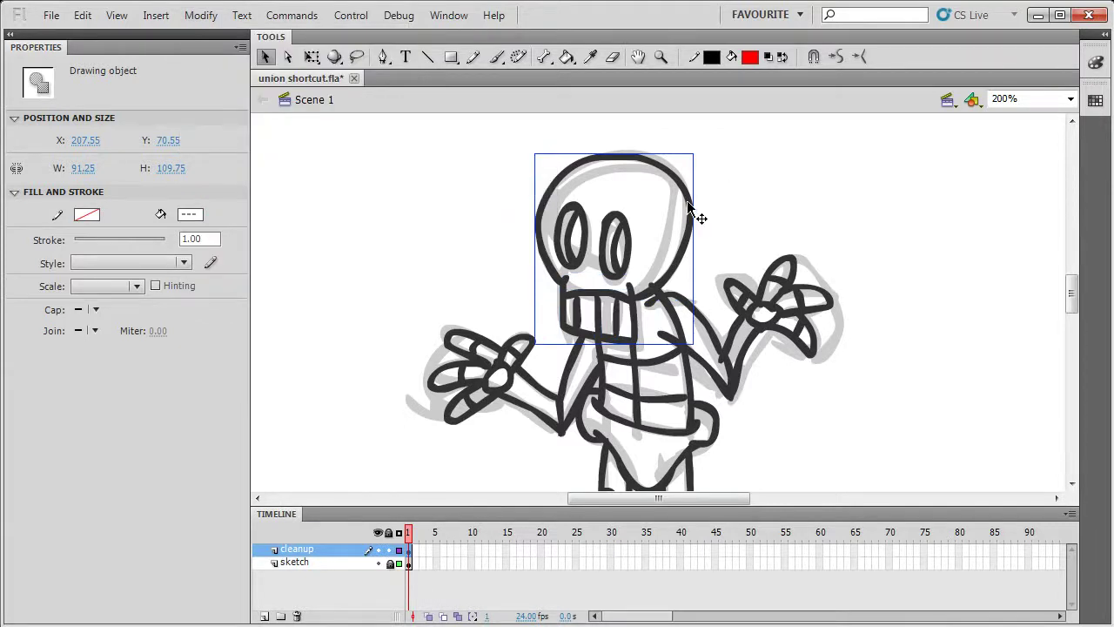
Test the united head by moving it and filling skull and teeth red, undoing both.
left_click_drag(693, 210, 818, 162)
key("ctrl+z")
left_click(760, 176)
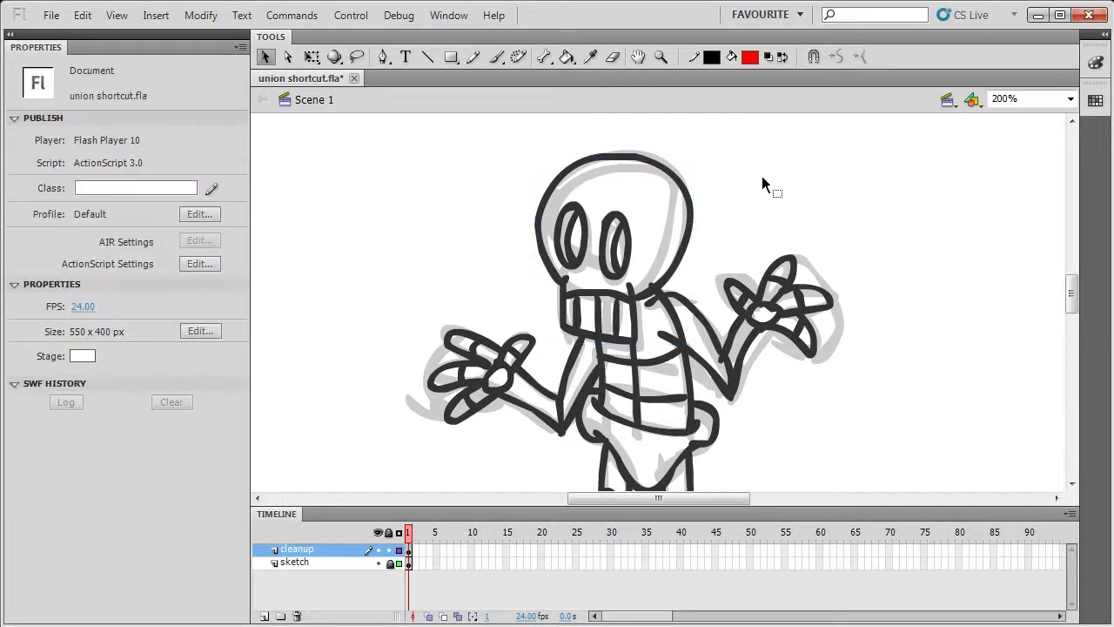
key("k")
left_click(669, 180)
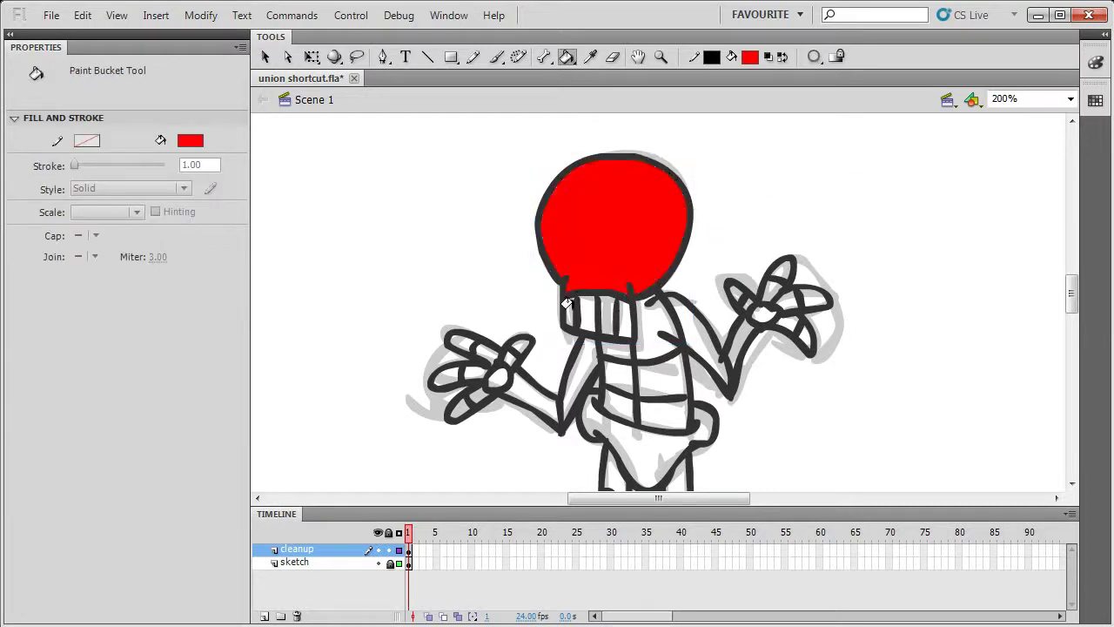
left_click(572, 312)
left_click(585, 301)
left_click(601, 307)
left_click(613, 306)
left_click(625, 307)
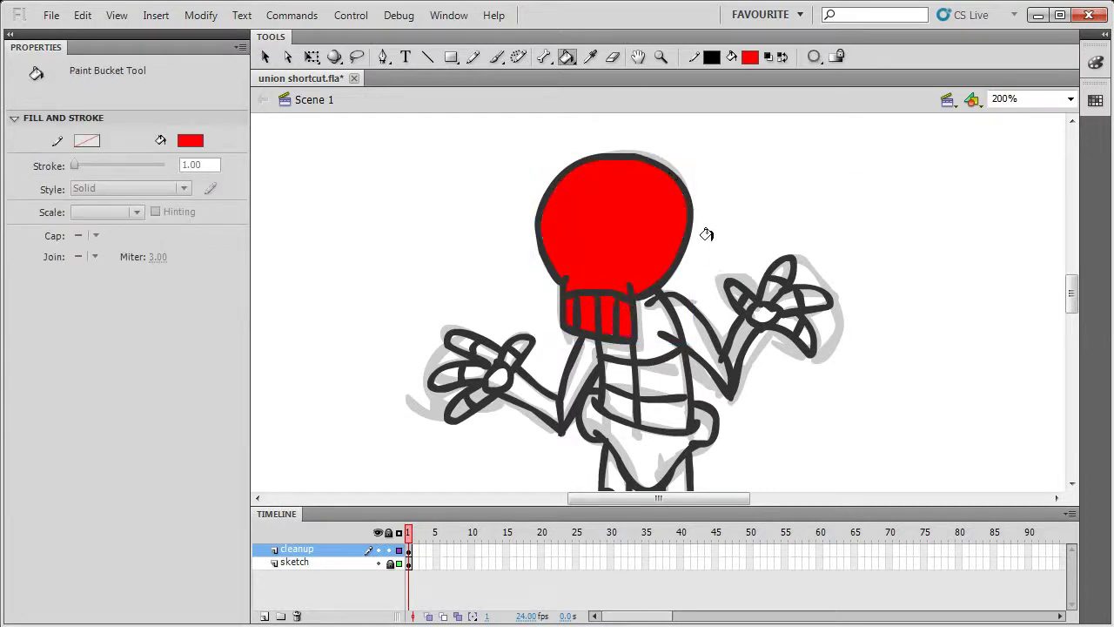
key("ctrl+z")
key("ctrl+z")
key("ctrl+z")
key("ctrl+z")
key("ctrl+z")
key("ctrl+z")
key("ctrl+z")
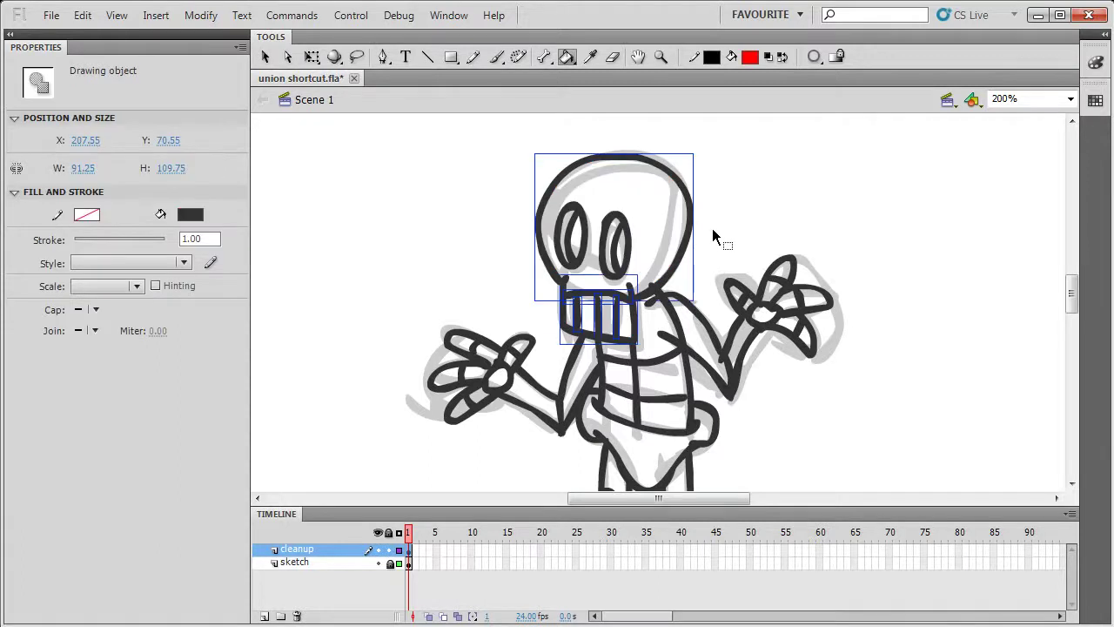
Reopen the Modify menu's combine commands, then dismiss it and clear the selection.
key("v")
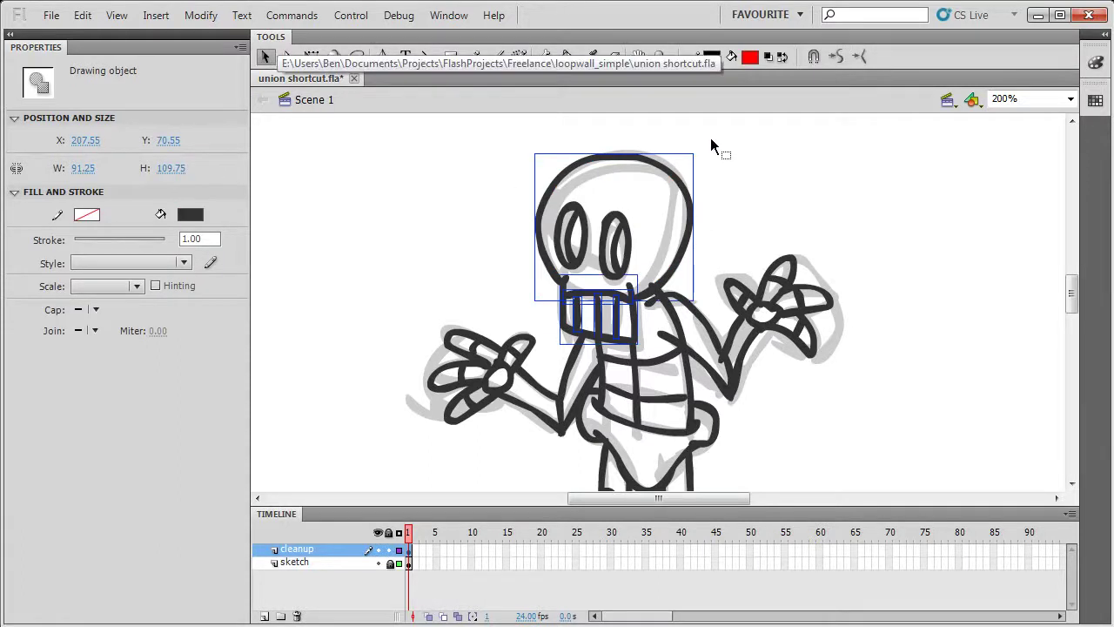
left_click(200, 16)
mouse_move(244, 166)
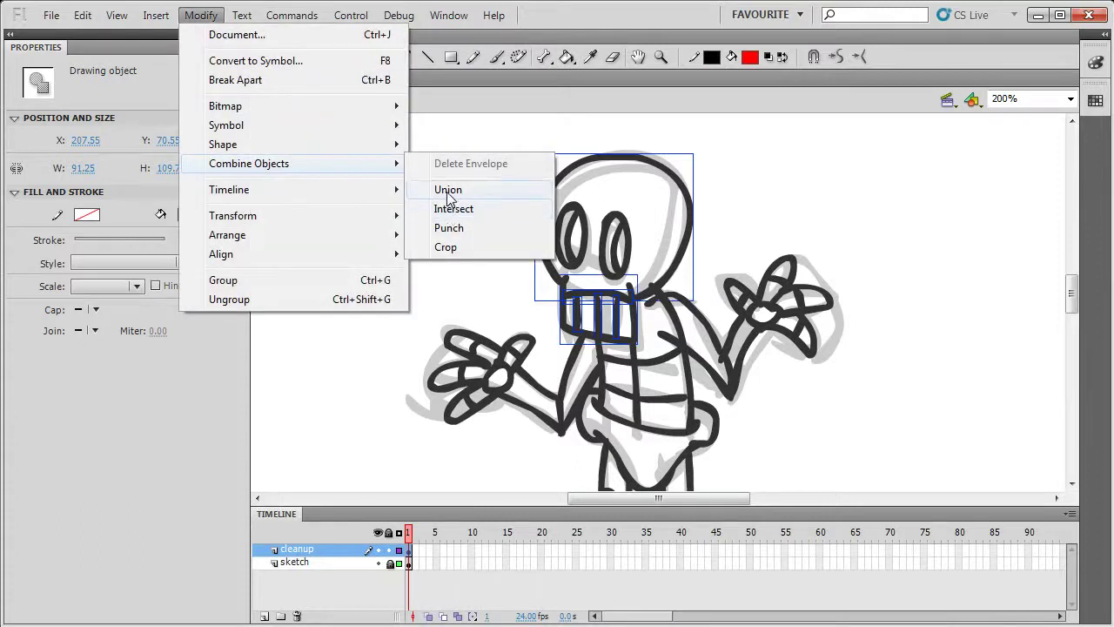
left_click(852, 173)
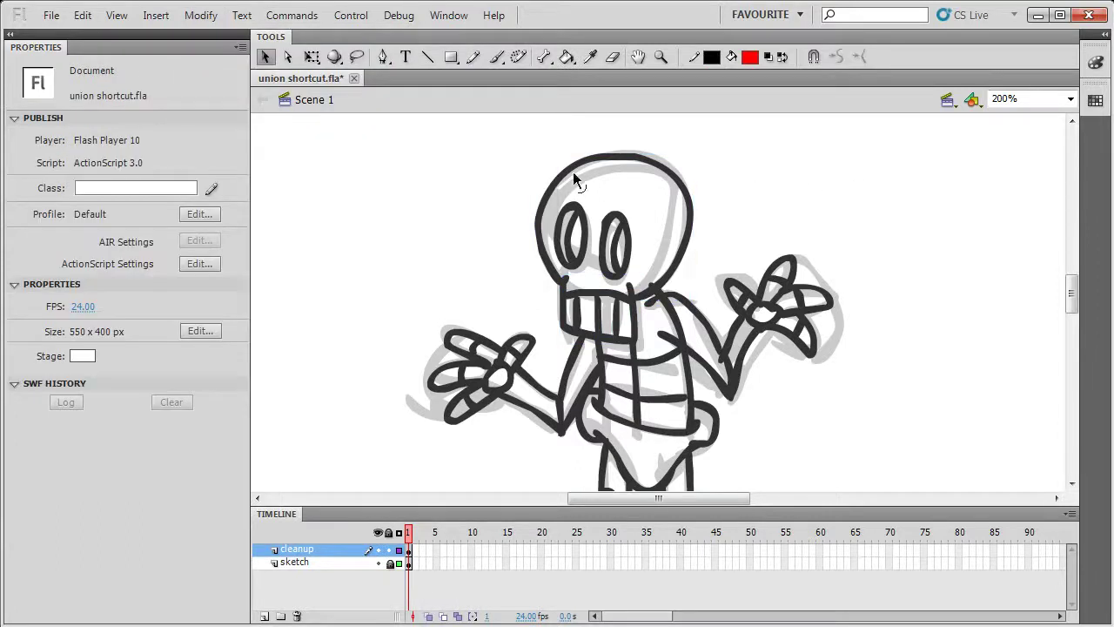
In Edit > Keyboard Shortcuts, select Modify > Combine Objects > Union.
left_click(82, 14)
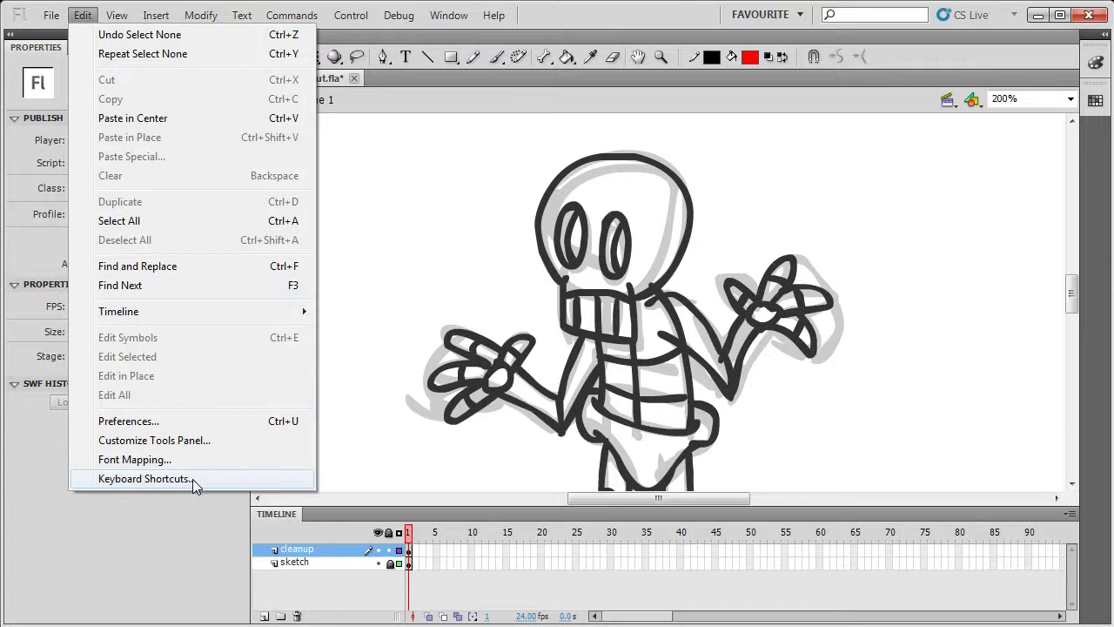
left_click(144, 479)
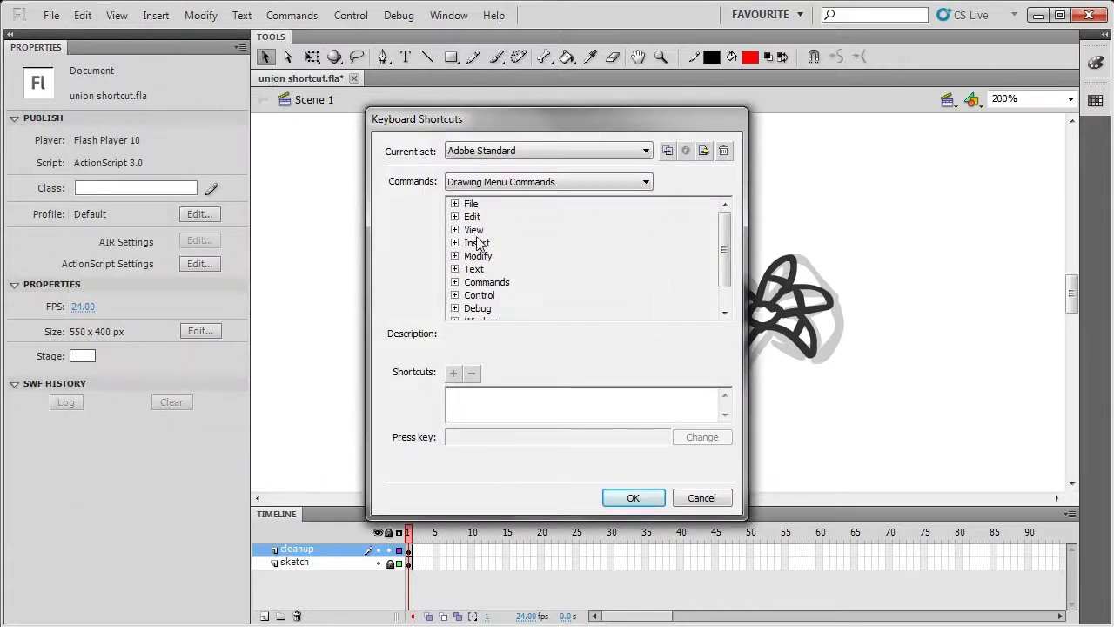
left_click(455, 256)
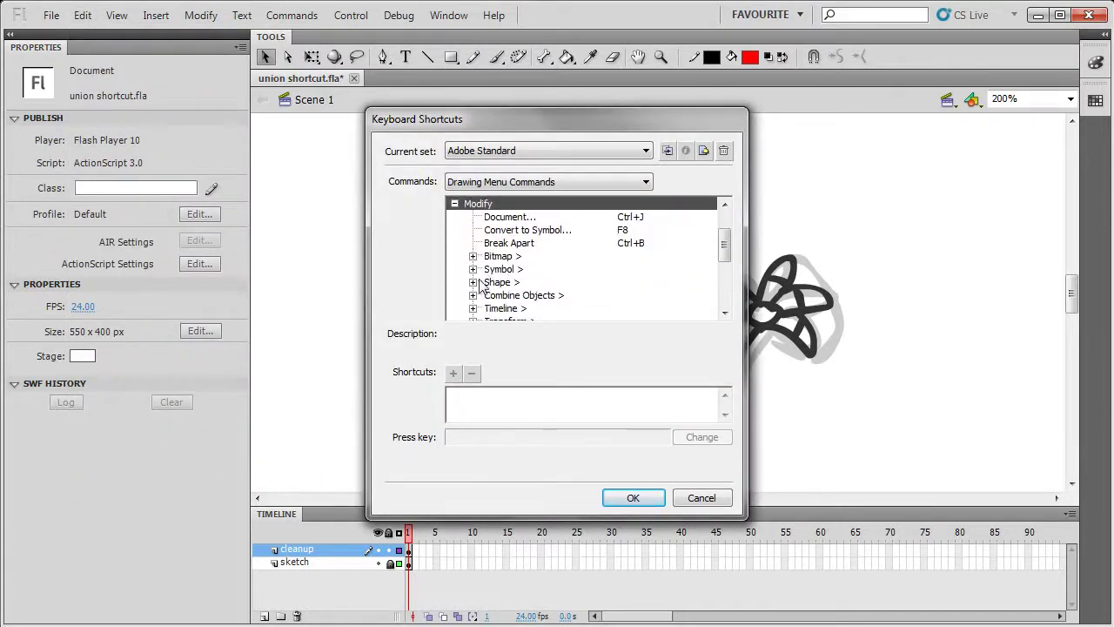
left_click_drag(724, 244, 729, 258)
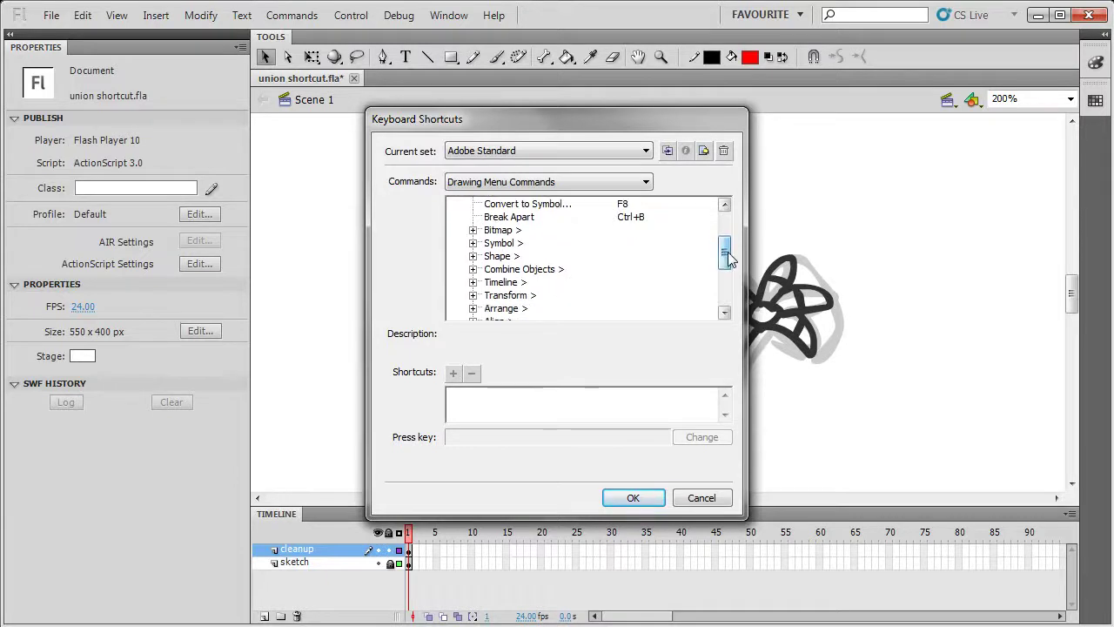
left_click(473, 269)
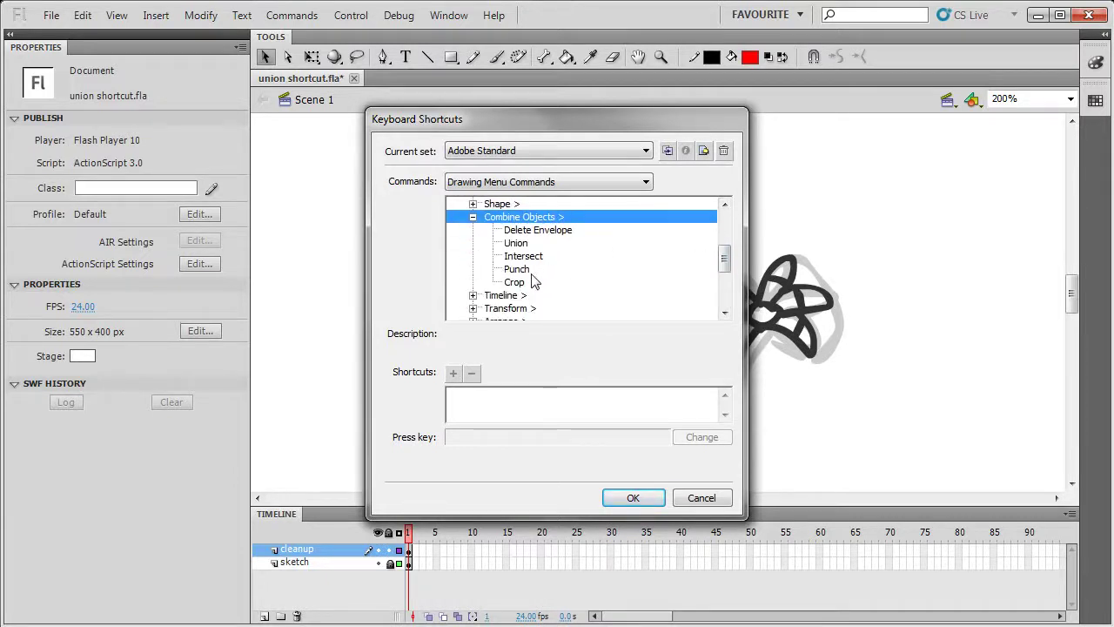
left_click(517, 243)
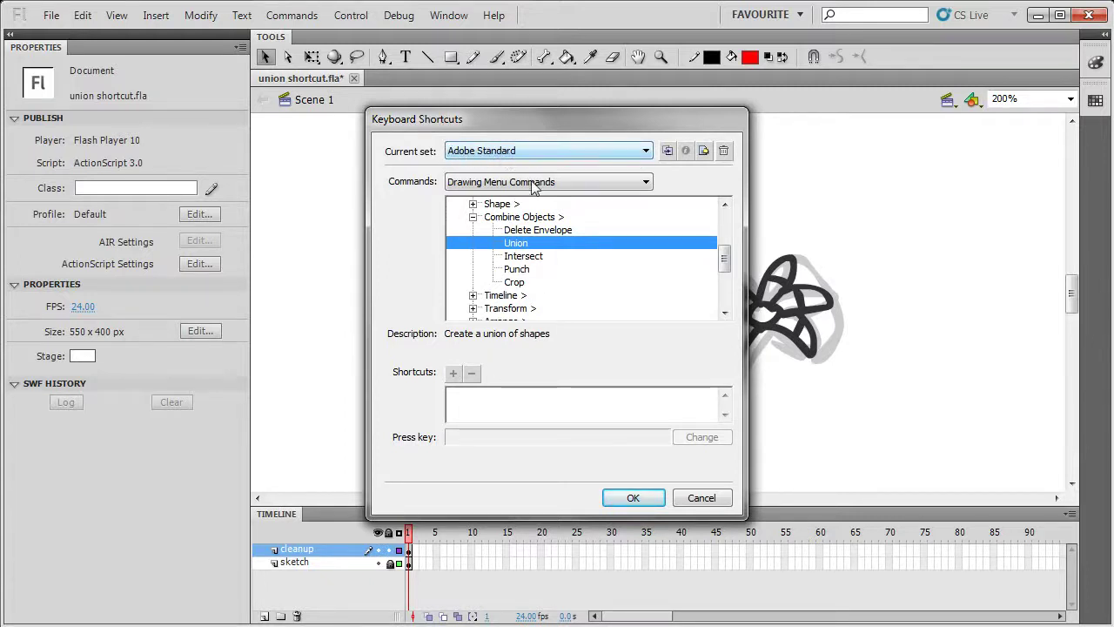
Duplicate the shortcut set under the name 'Favourite'.
left_click(668, 153)
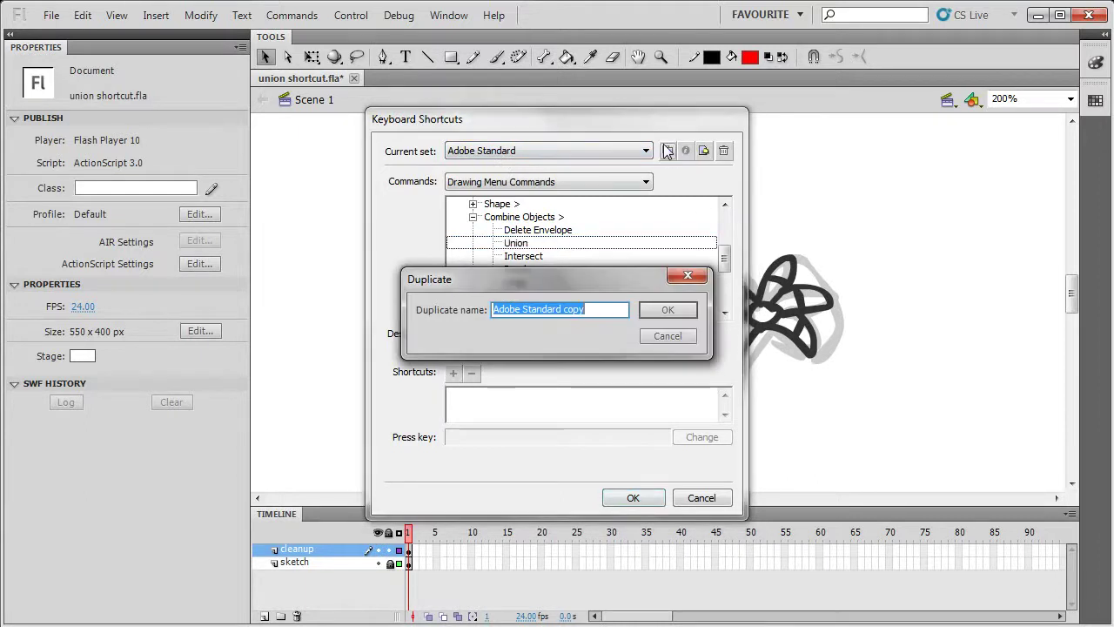
type("Favou")
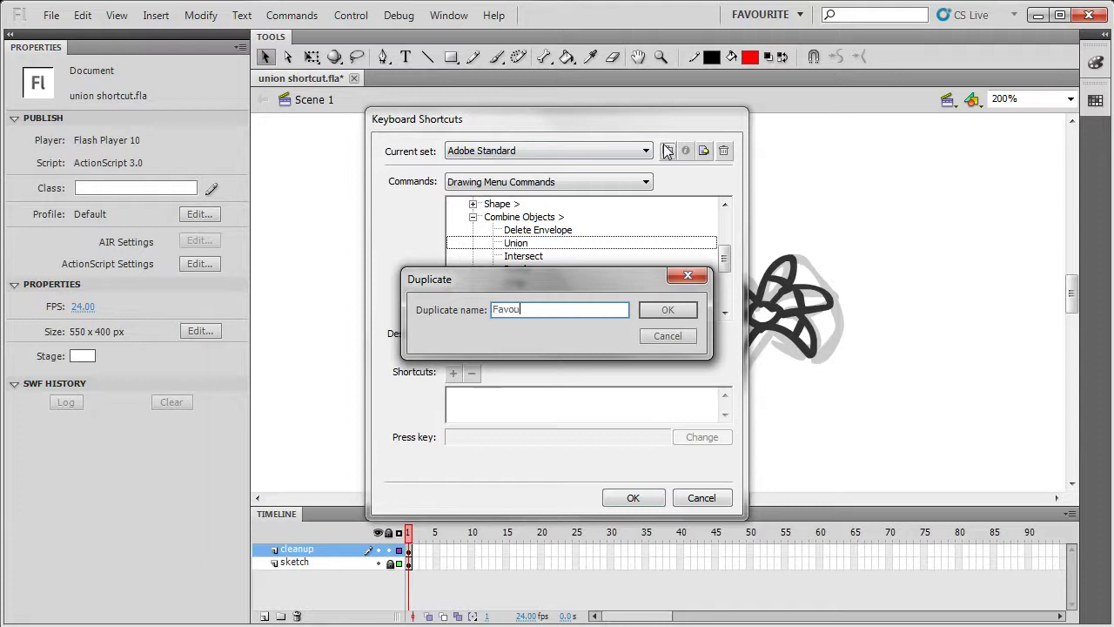
type("rite")
left_click(666, 310)
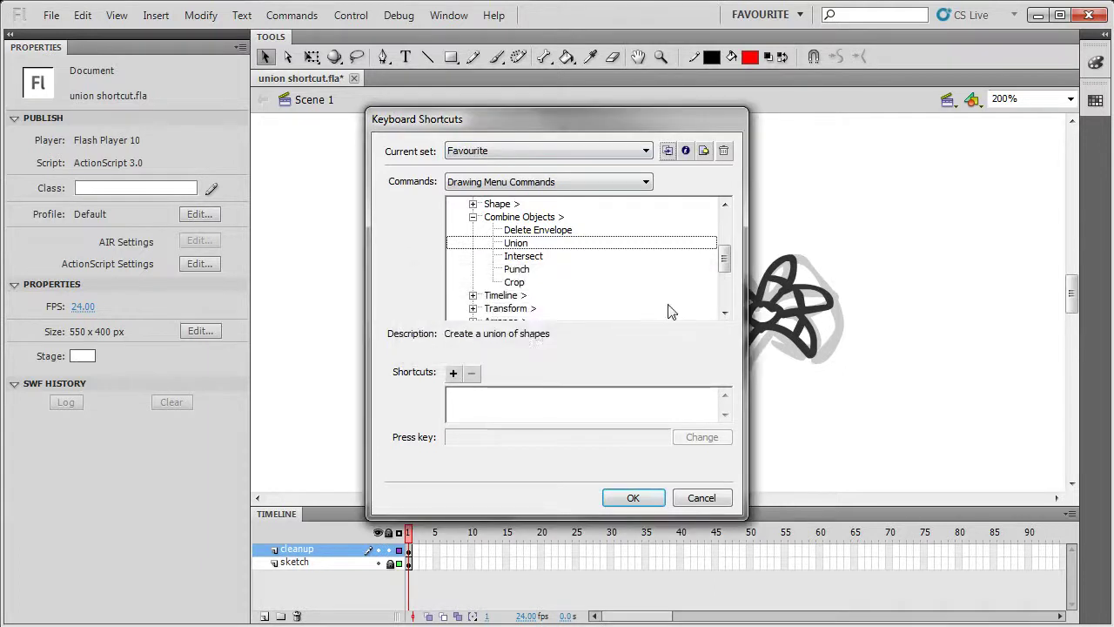
Propose Ctrl+U for Union and expand Edit to find the conflicting Preferences command.
left_click(453, 374)
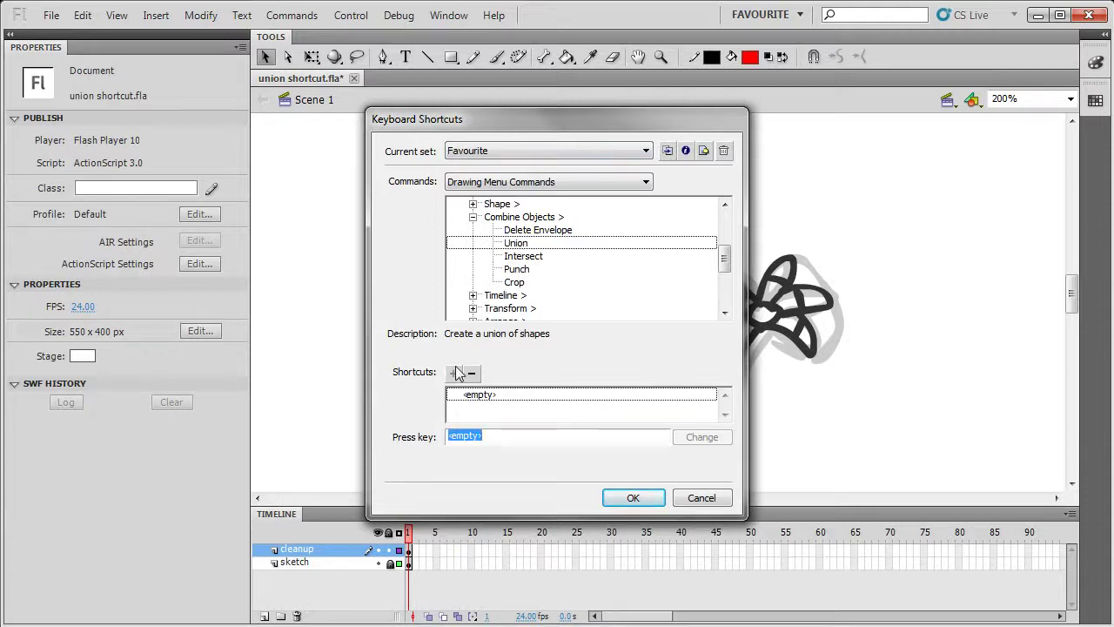
key("ctrl+u")
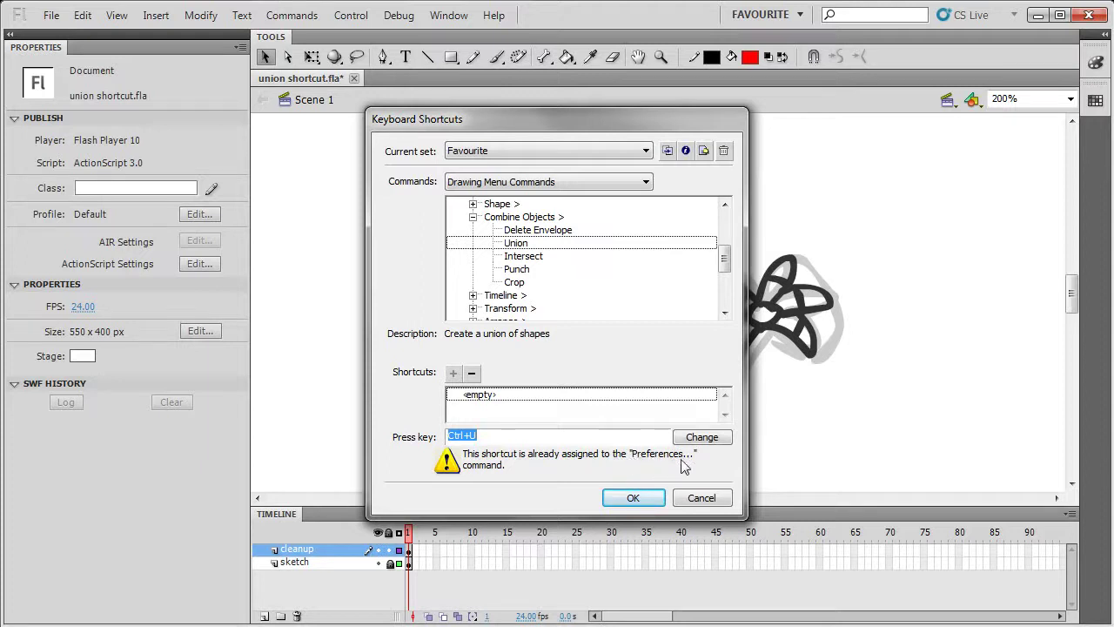
left_click_drag(723, 257, 724, 222)
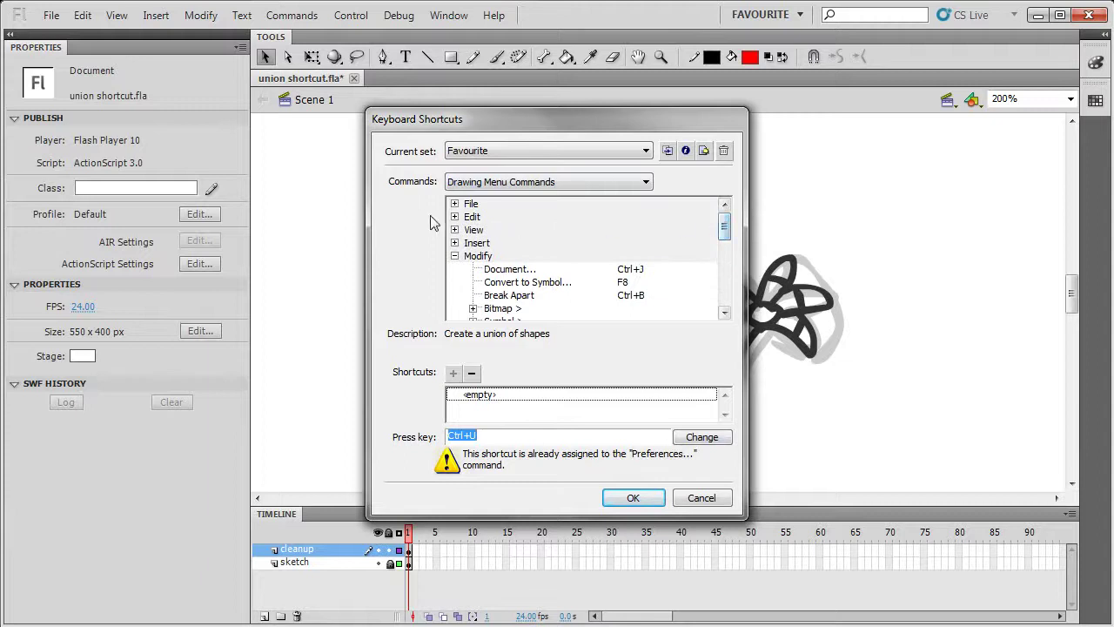
left_click(454, 216)
Remove the Ctrl+U shortcut from Edit > Preferences.
left_click_drag(724, 221, 726, 250)
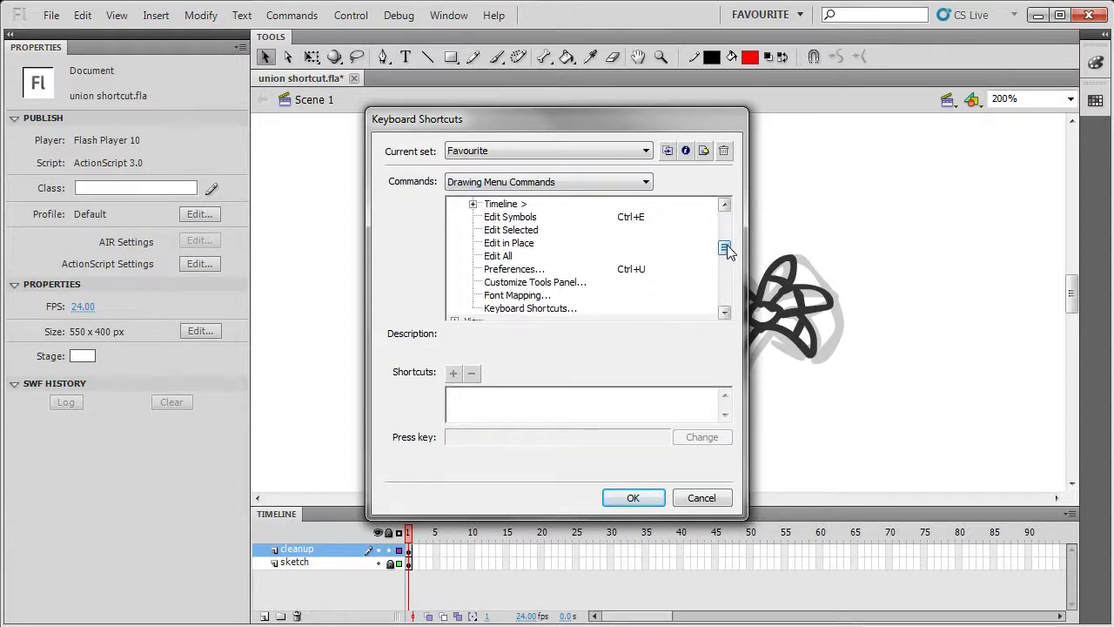
left_click(498, 270)
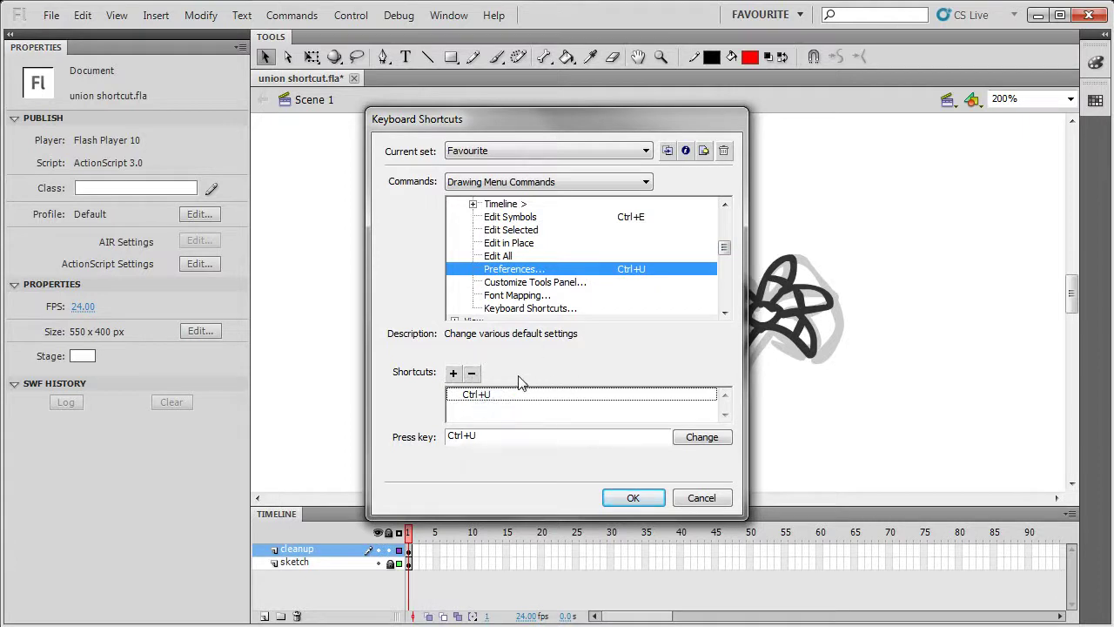
left_click(470, 372)
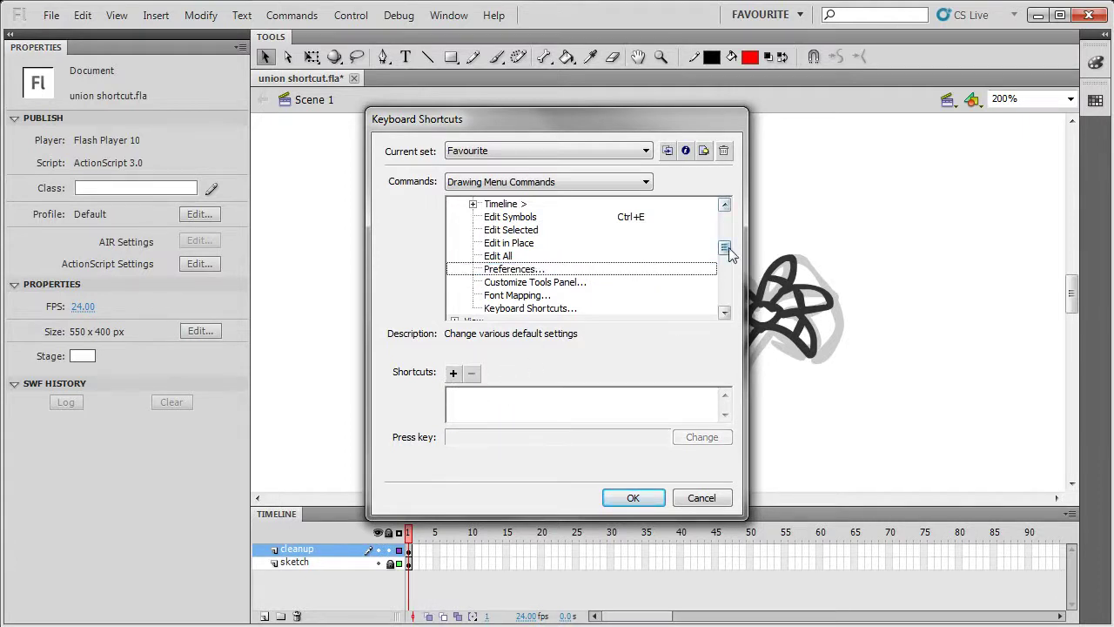
Assign Ctrl+U to Union, confirm the change and close the dialog with OK.
left_click_drag(729, 252, 727, 278)
left_click(522, 244)
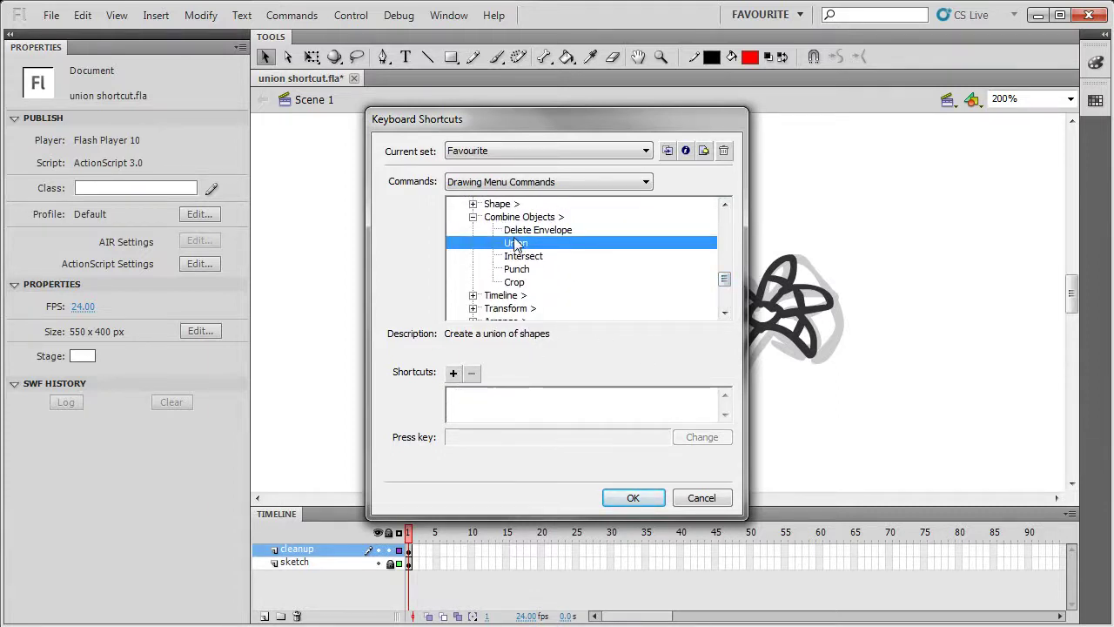
left_click(452, 373)
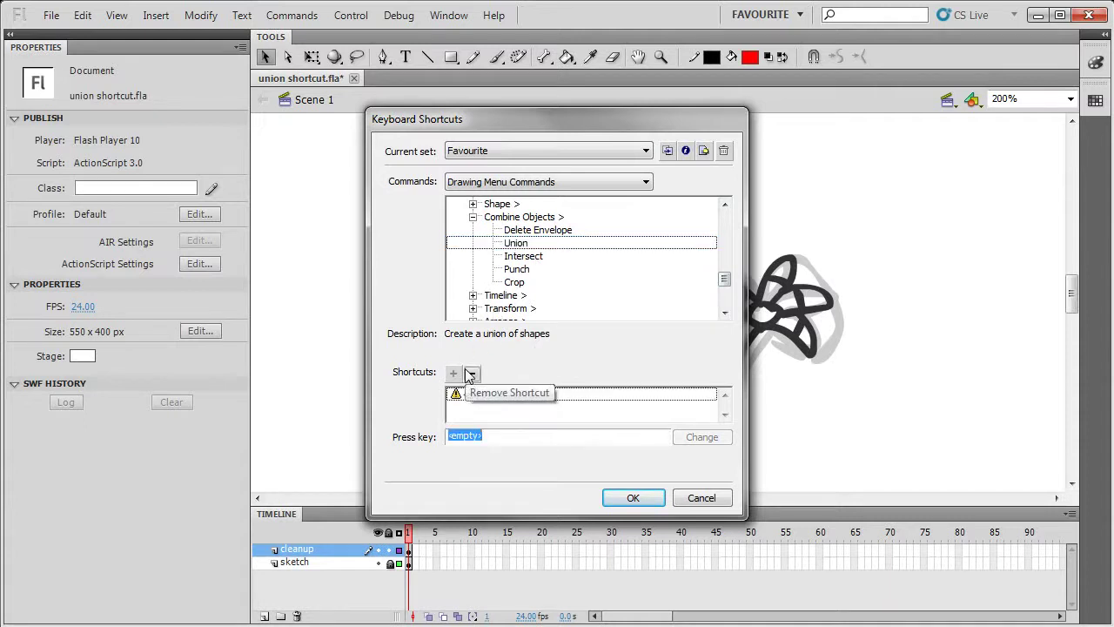
key("ctrl+u")
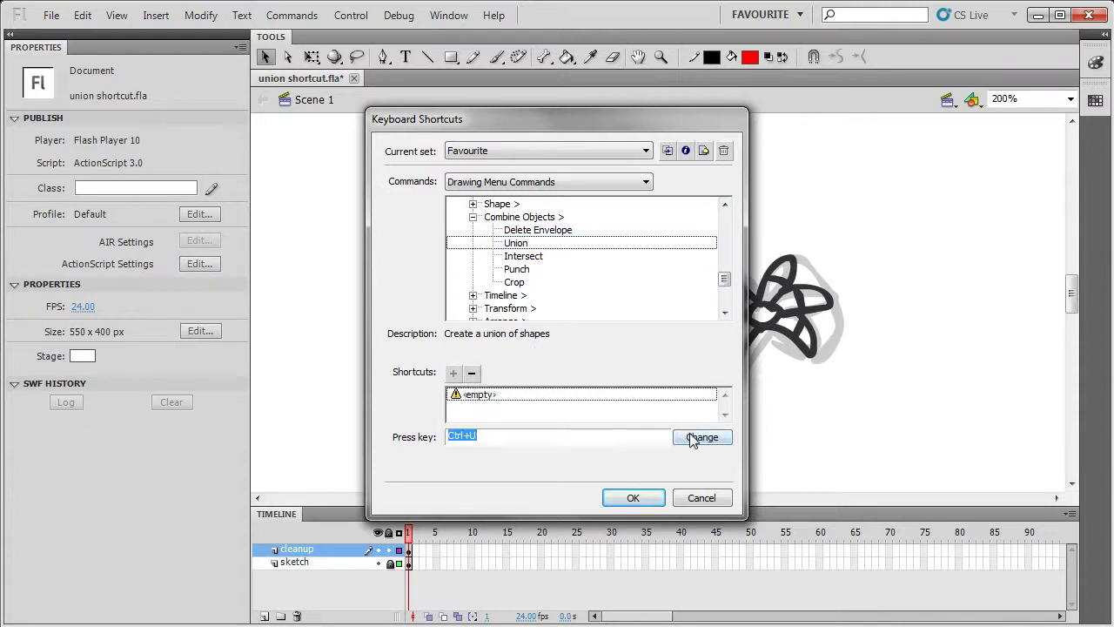
left_click(692, 441)
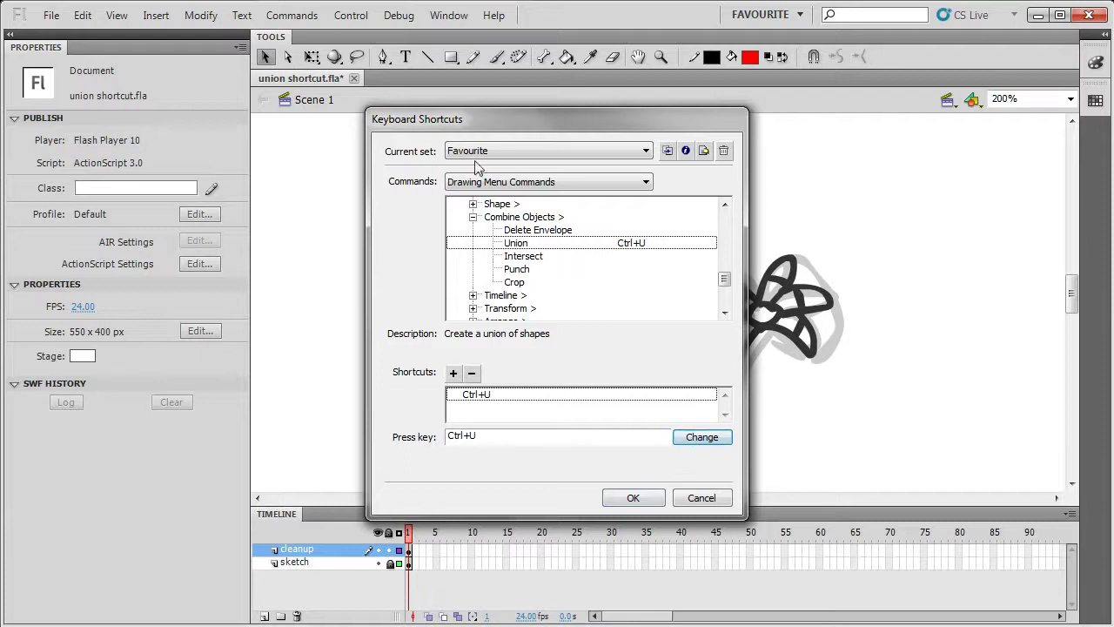
left_click(634, 498)
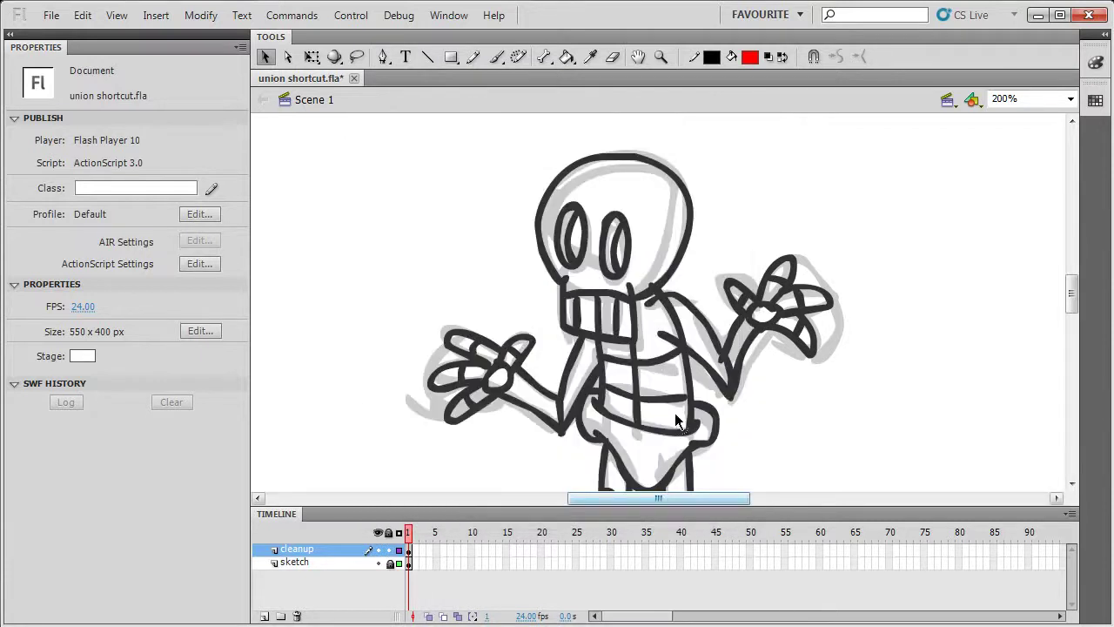
Select the skull and teeth and merge them with Ctrl+Shift+U.
left_click(542, 211)
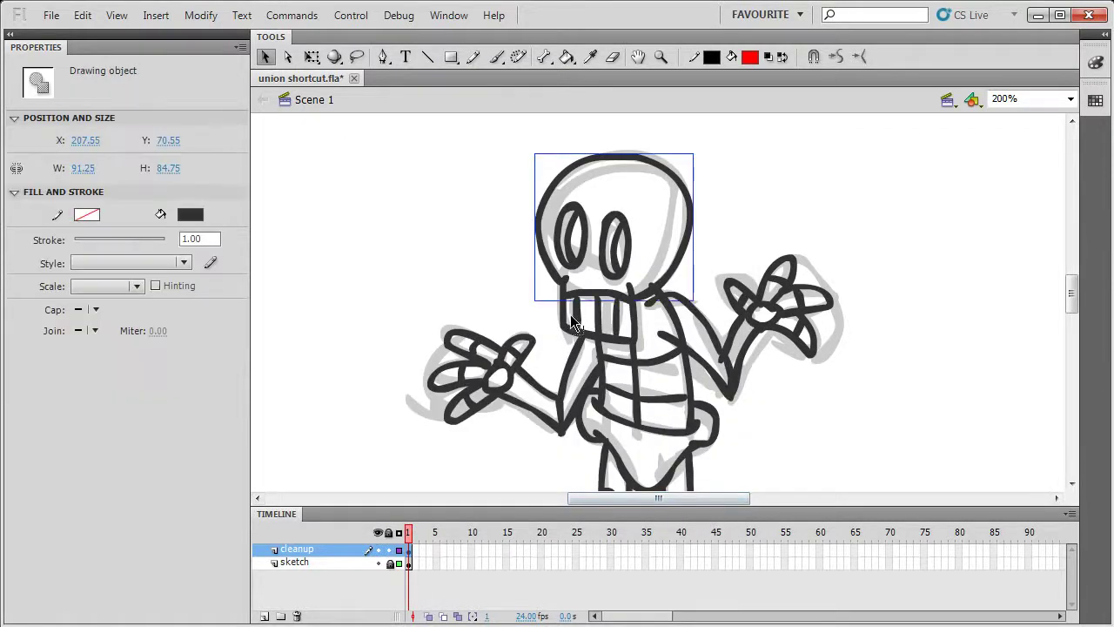
left_click(587, 318, "shift")
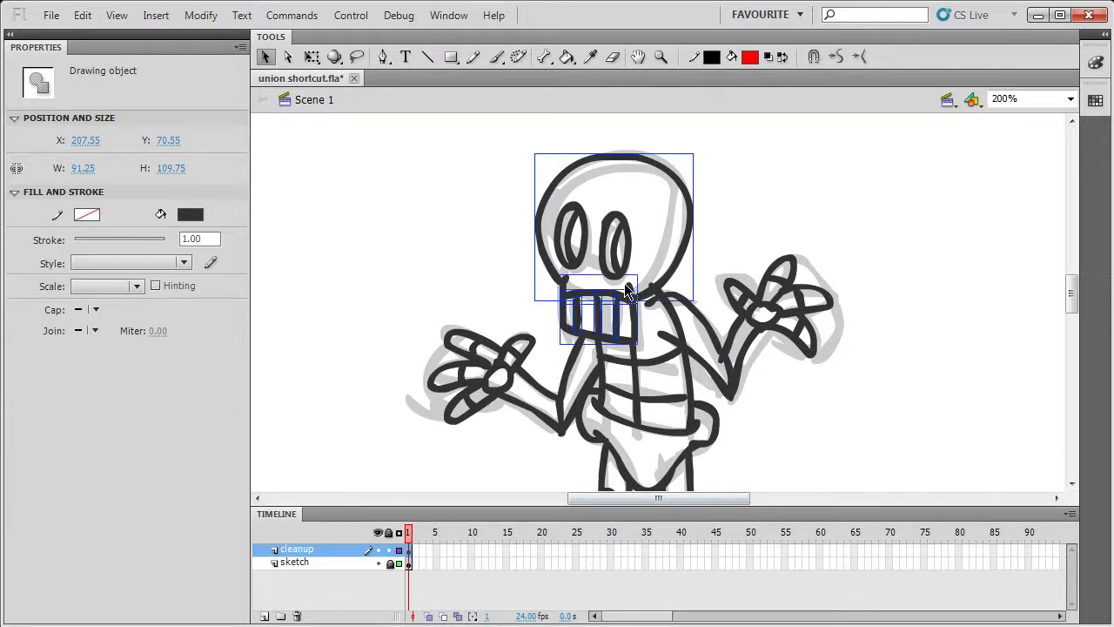
key("ctrl+shift+u")
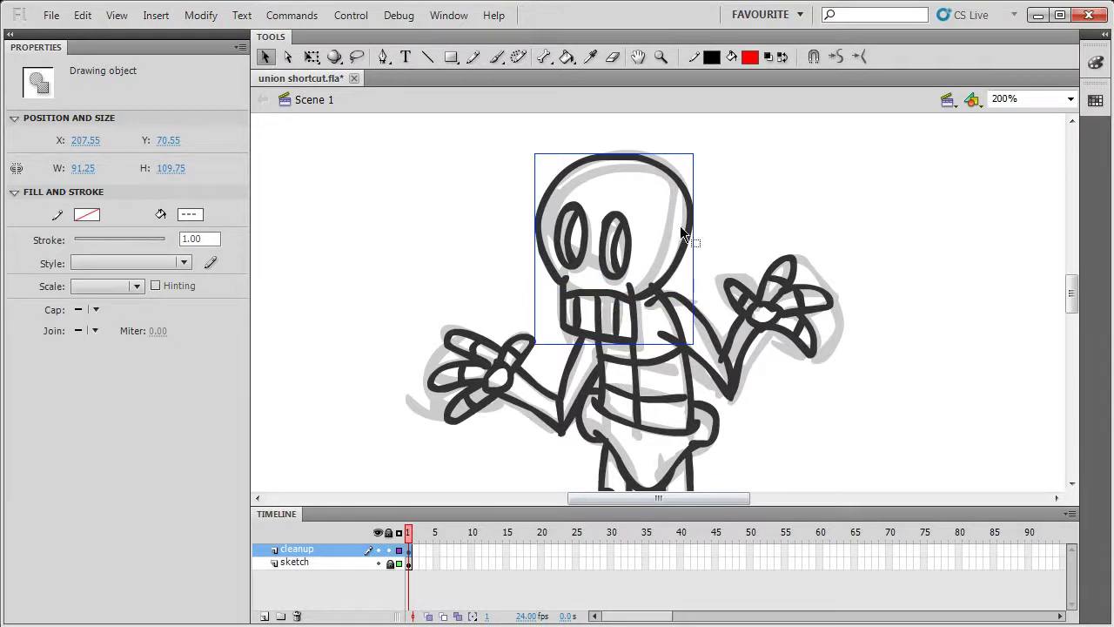
left_click(714, 164)
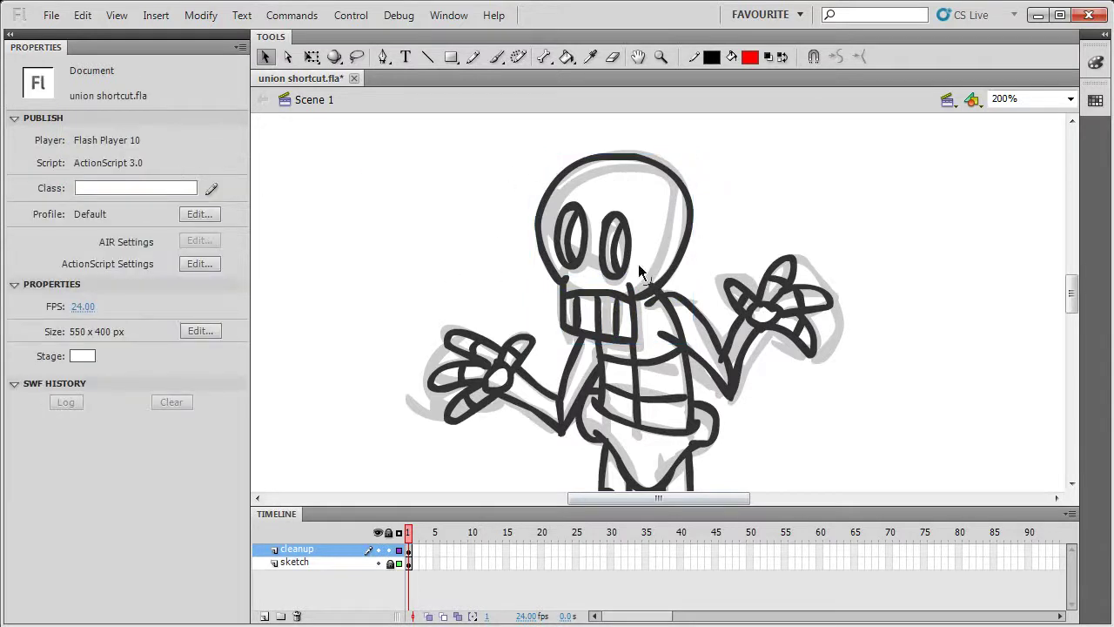
Test-fill the skull and tooth gaps red, then undo the fills.
key("k")
left_click(653, 196)
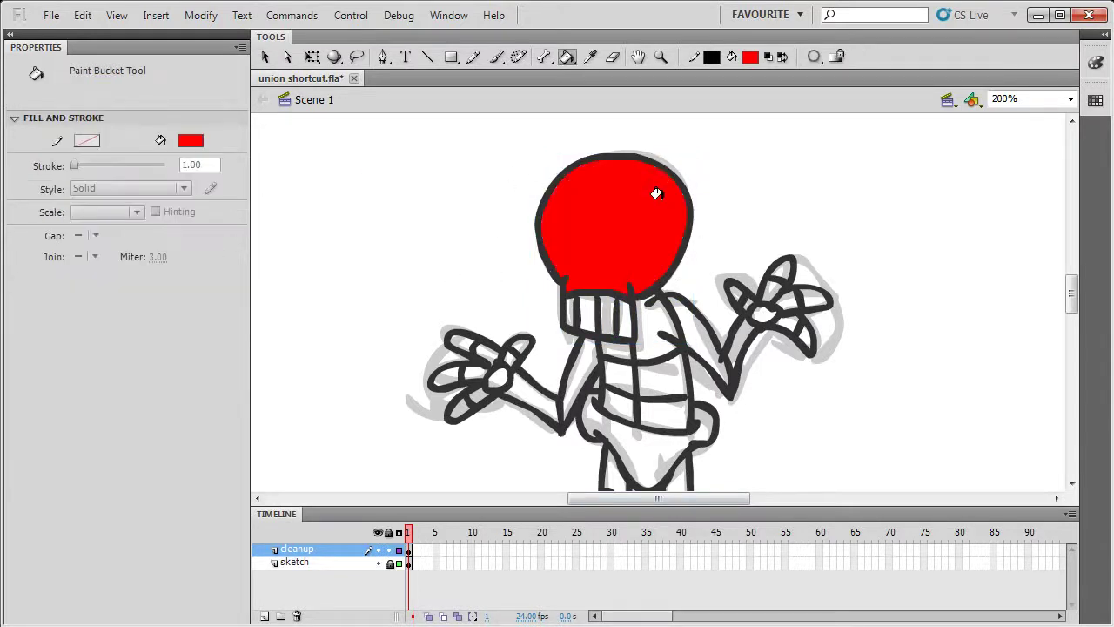
left_click(570, 315)
left_click(583, 315)
left_click(596, 315)
left_click(609, 315)
key("ctrl+z")
key("ctrl+z")
key("ctrl+z")
key("ctrl+z")
key("ctrl+z")
key("v")
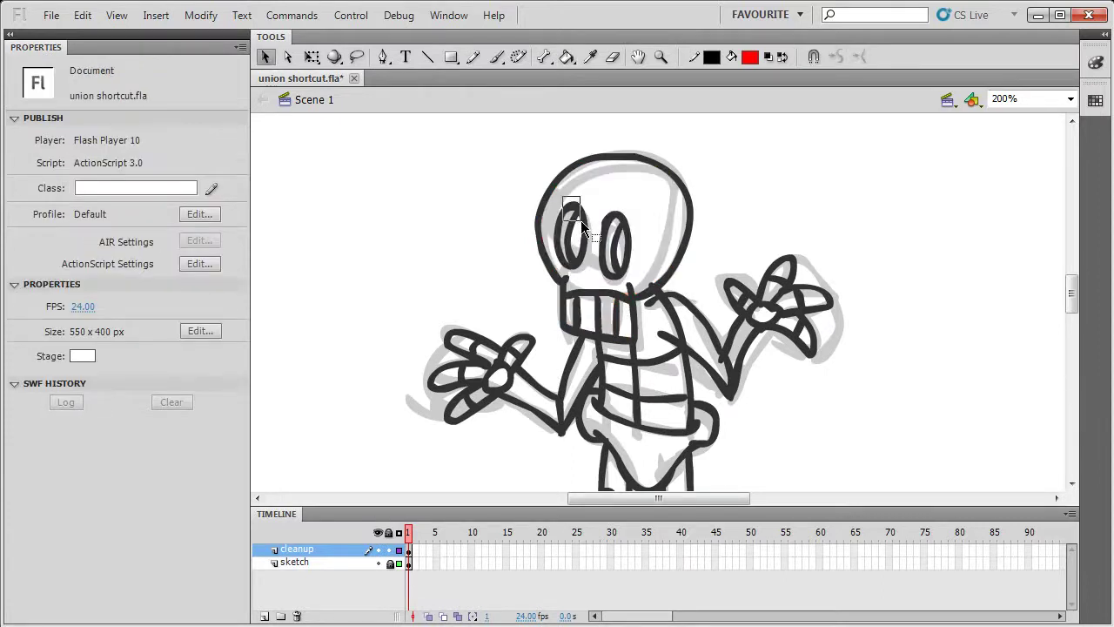
Merge the left hand's pieces, then the right hand's pieces excluding the stem.
left_click(580, 220)
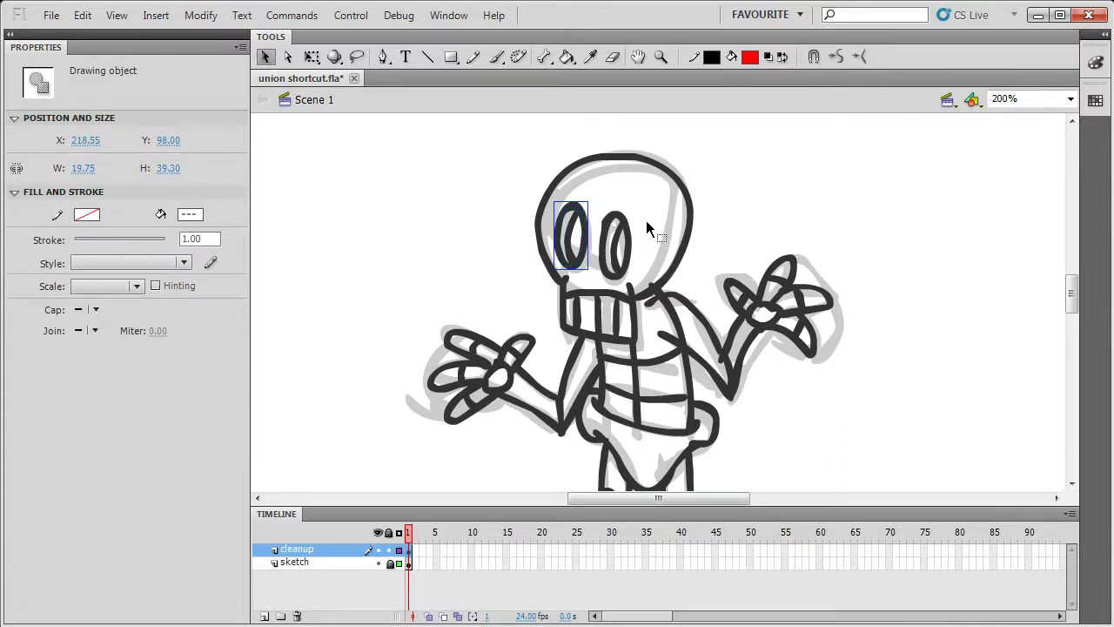
left_click(629, 259)
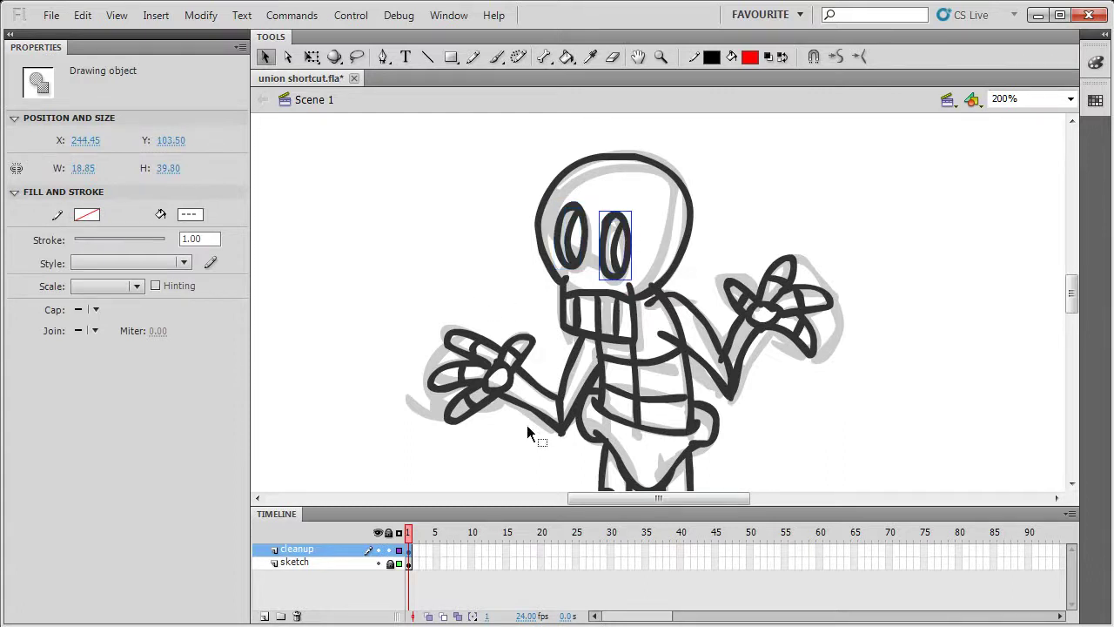
left_click_drag(426, 288, 485, 414)
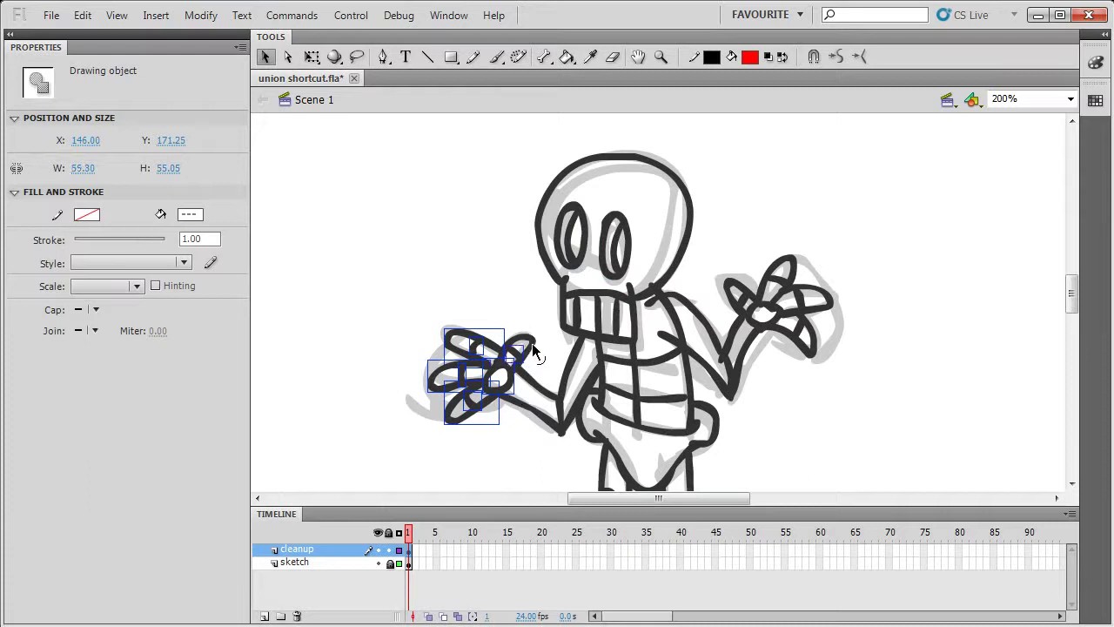
key("ctrl+shift+u")
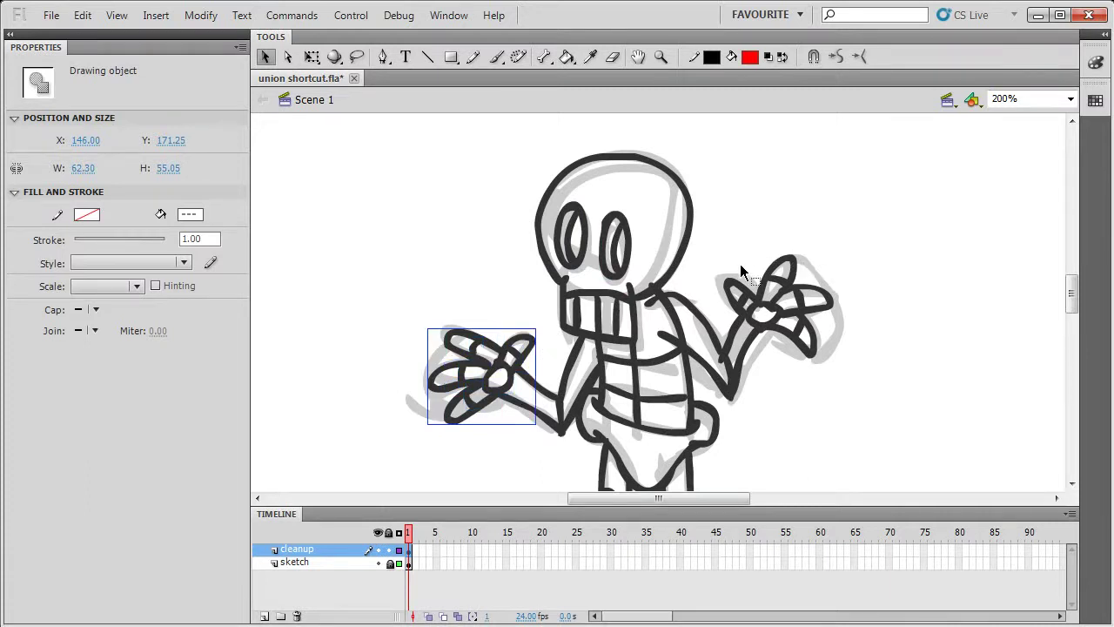
left_click_drag(725, 245, 848, 334)
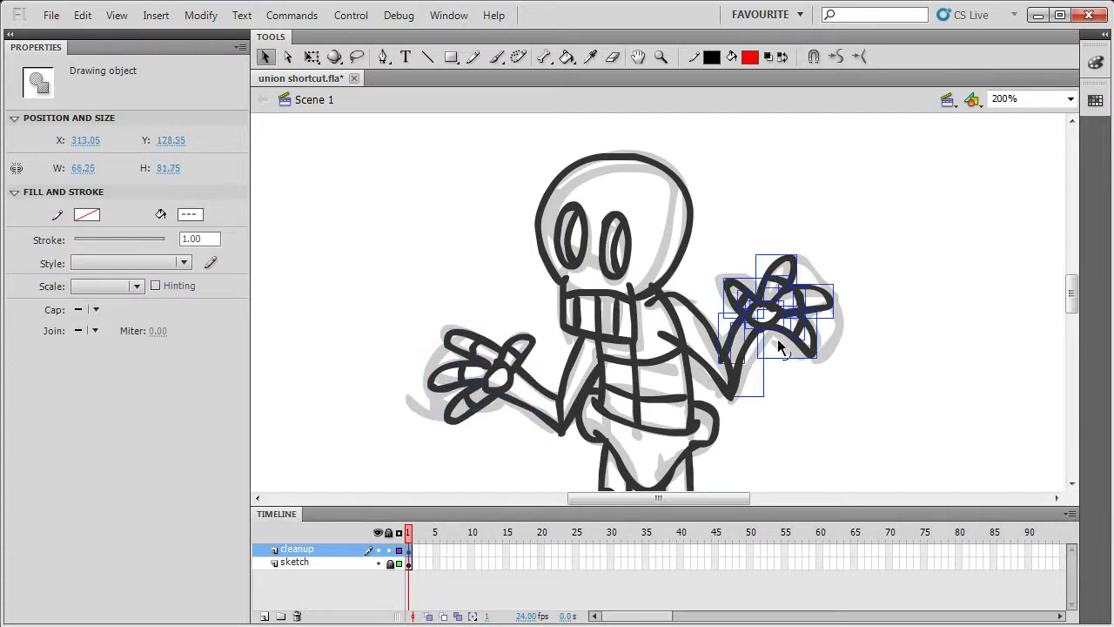
left_click(731, 334, "shift")
key("ctrl+shift+u")
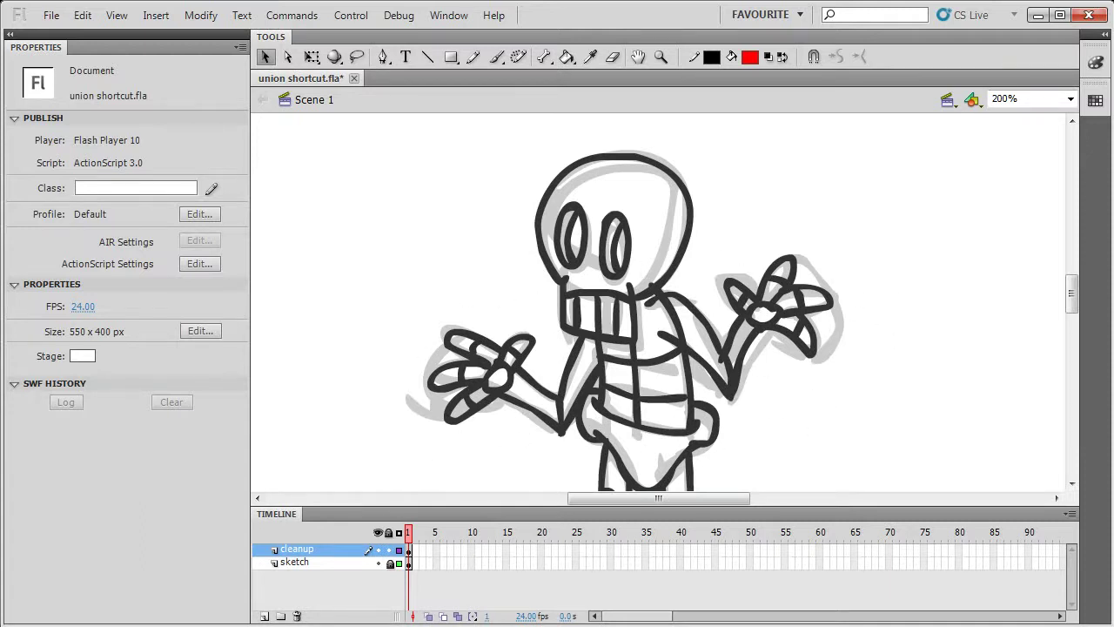
key("alt+Tab")
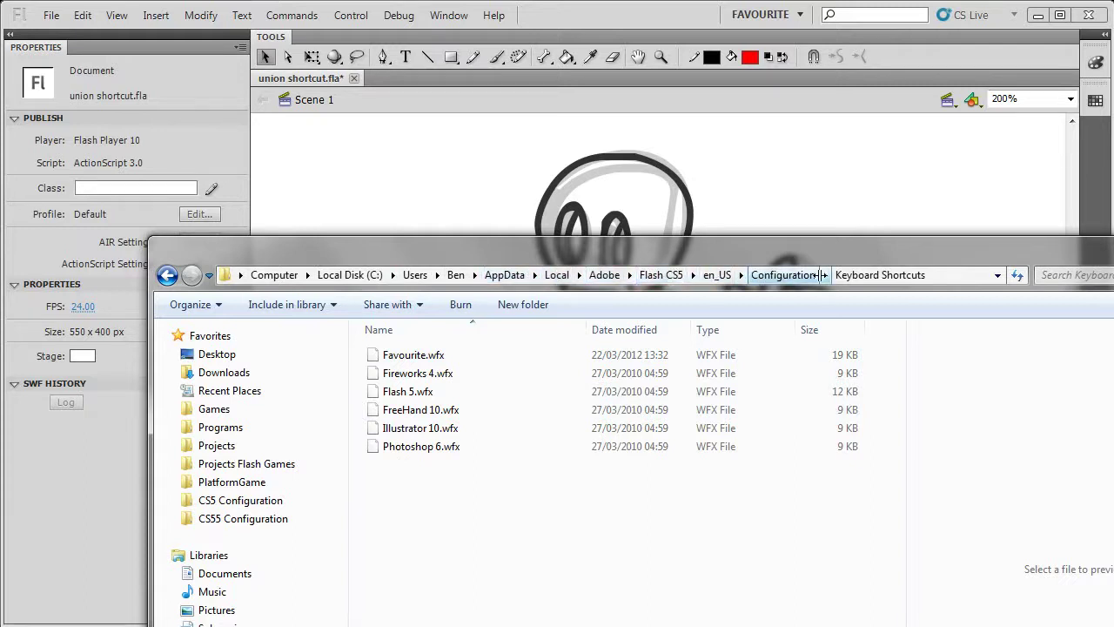
Show the full path of the Keyboard Shortcuts folder holding Favourite.wfx in the address bar.
left_click(959, 272)
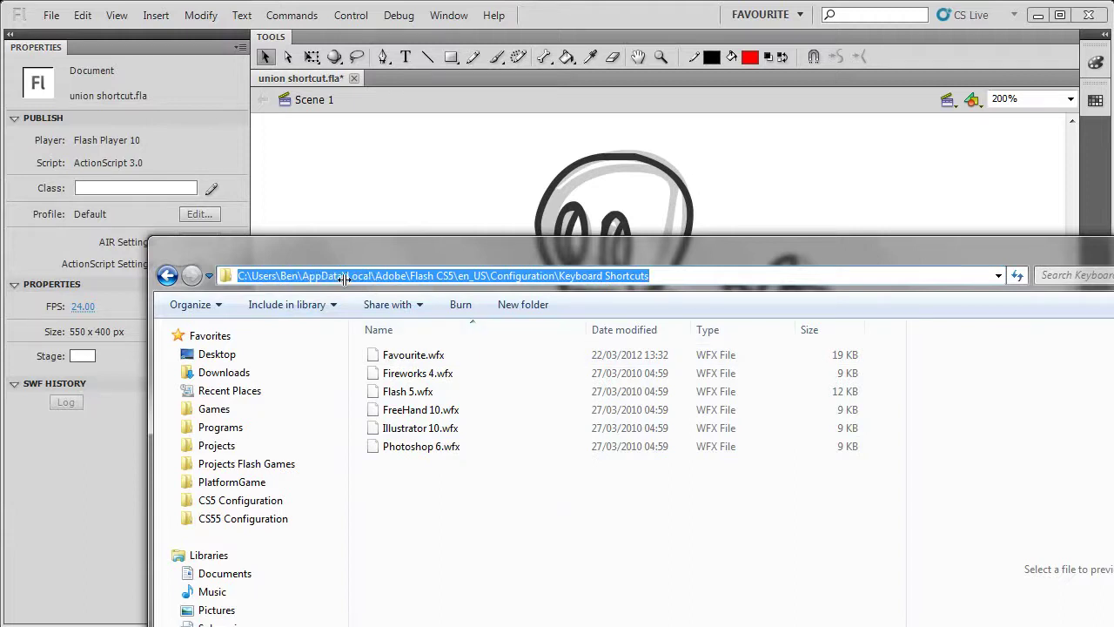
left_click(411, 512)
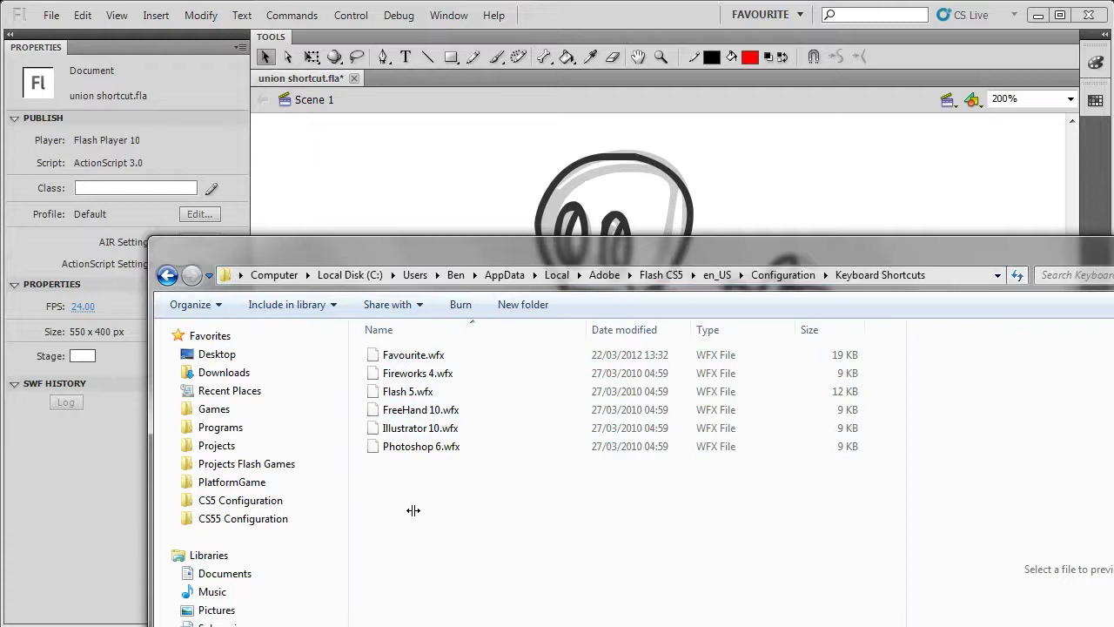
Bring the skeleton document back to front, then open and close the Commands menu.
left_click(647, 15)
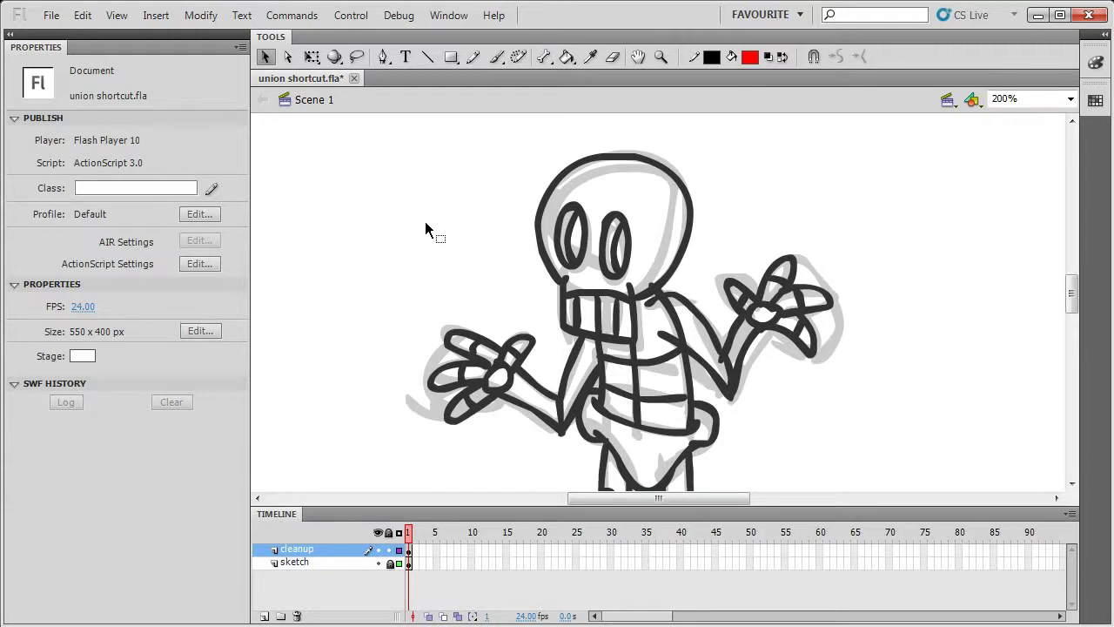
left_click(292, 15)
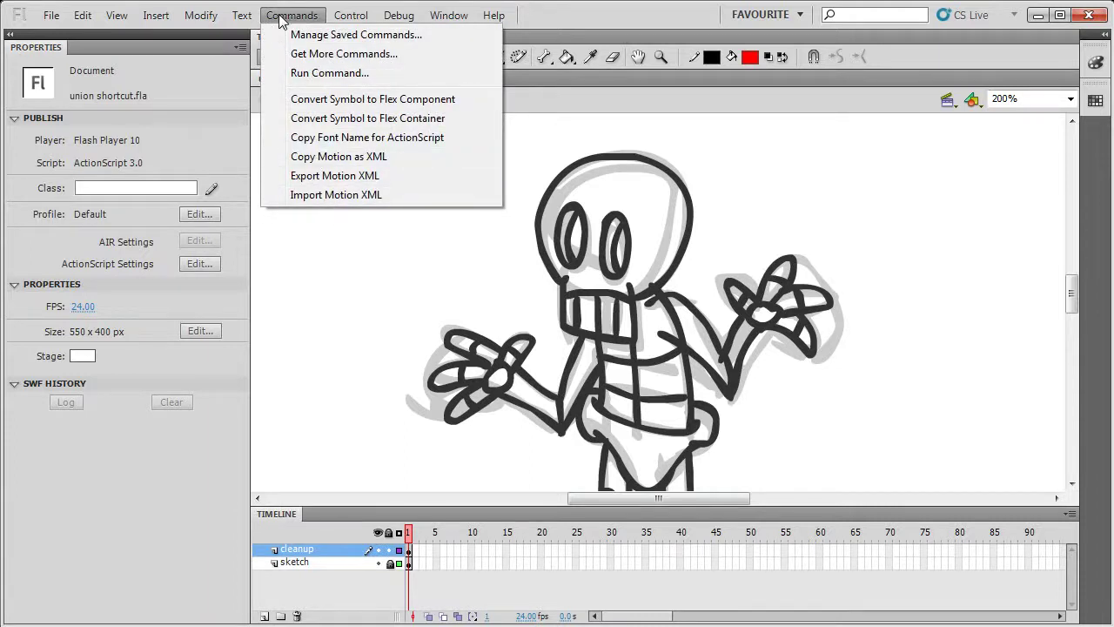
key("Escape")
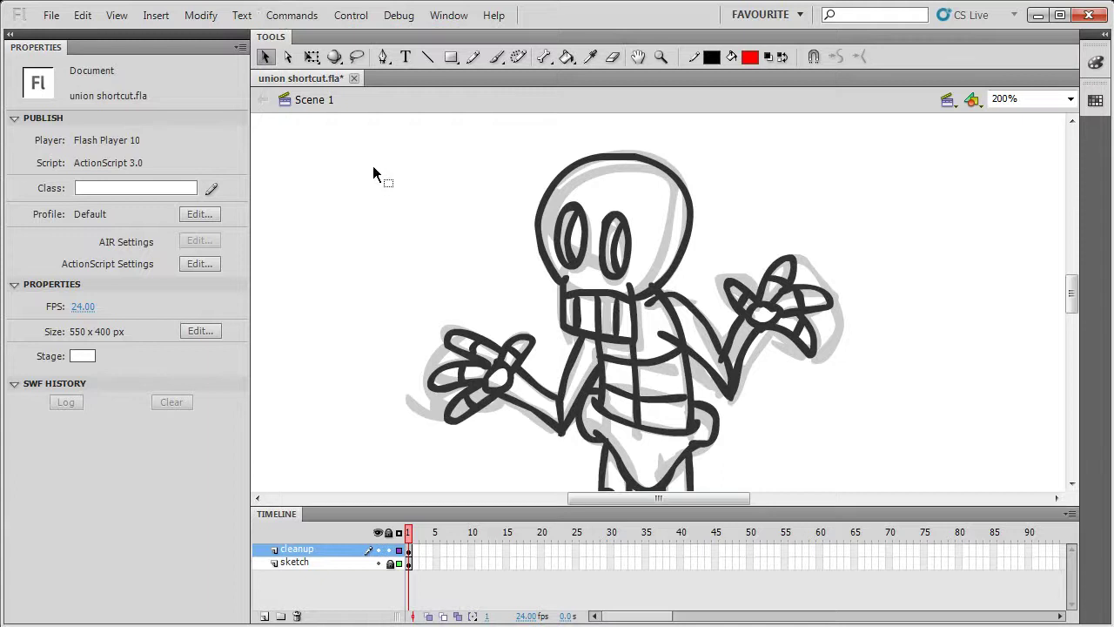